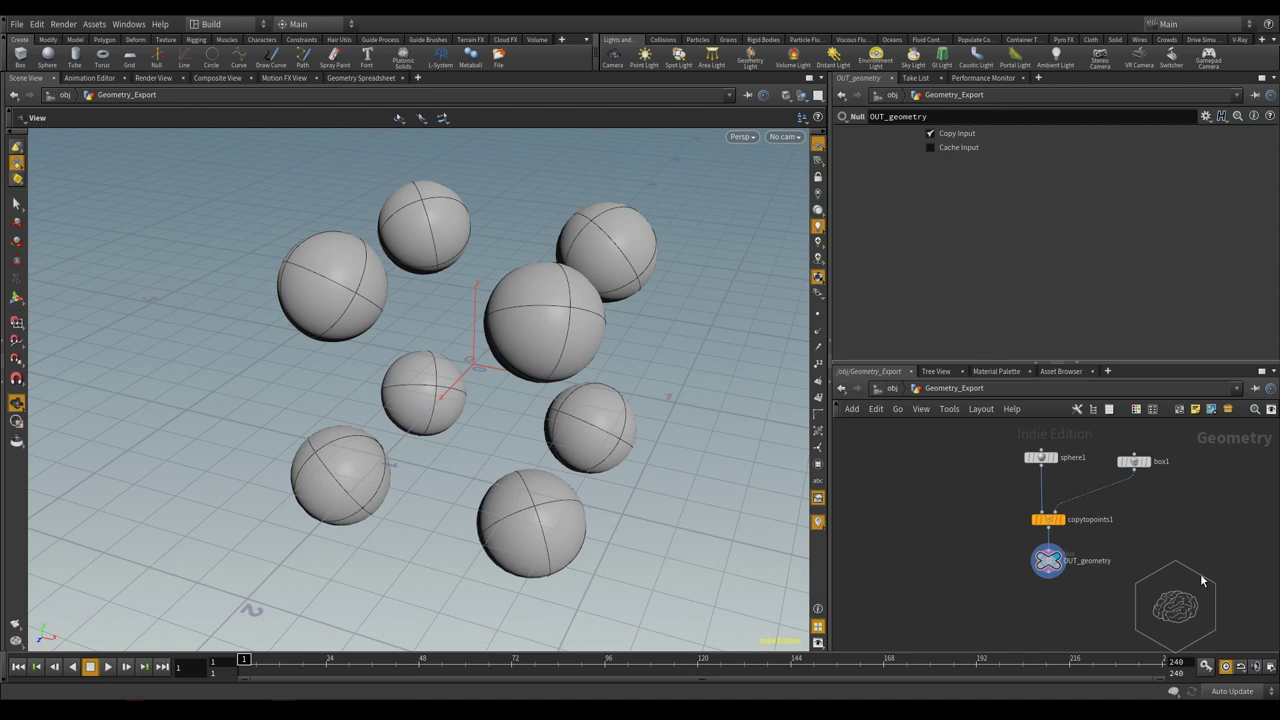
- Inspect sphere1's and box1's parameters and briefly display sphere1 on its own
{"action": "middle_click_drag", "start_coordinate": [1067, 476], "coordinate": [1040, 480]}
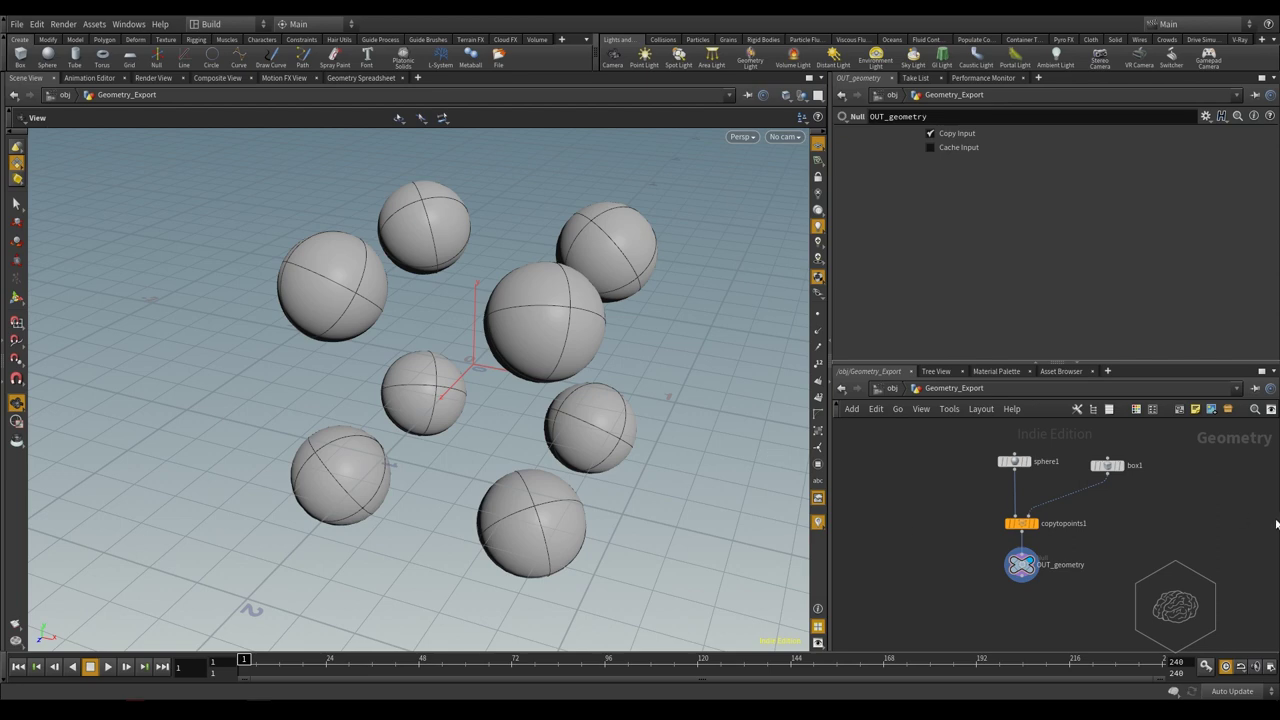
{"action": "mouse_move", "coordinate": [1197, 513]}
{"action": "middle_mouse_down"}
{"action": "mouse_move", "coordinate": [1186, 498]}
{"action": "mouse_move", "coordinate": [1186, 510]}
{"action": "middle_mouse_up"}
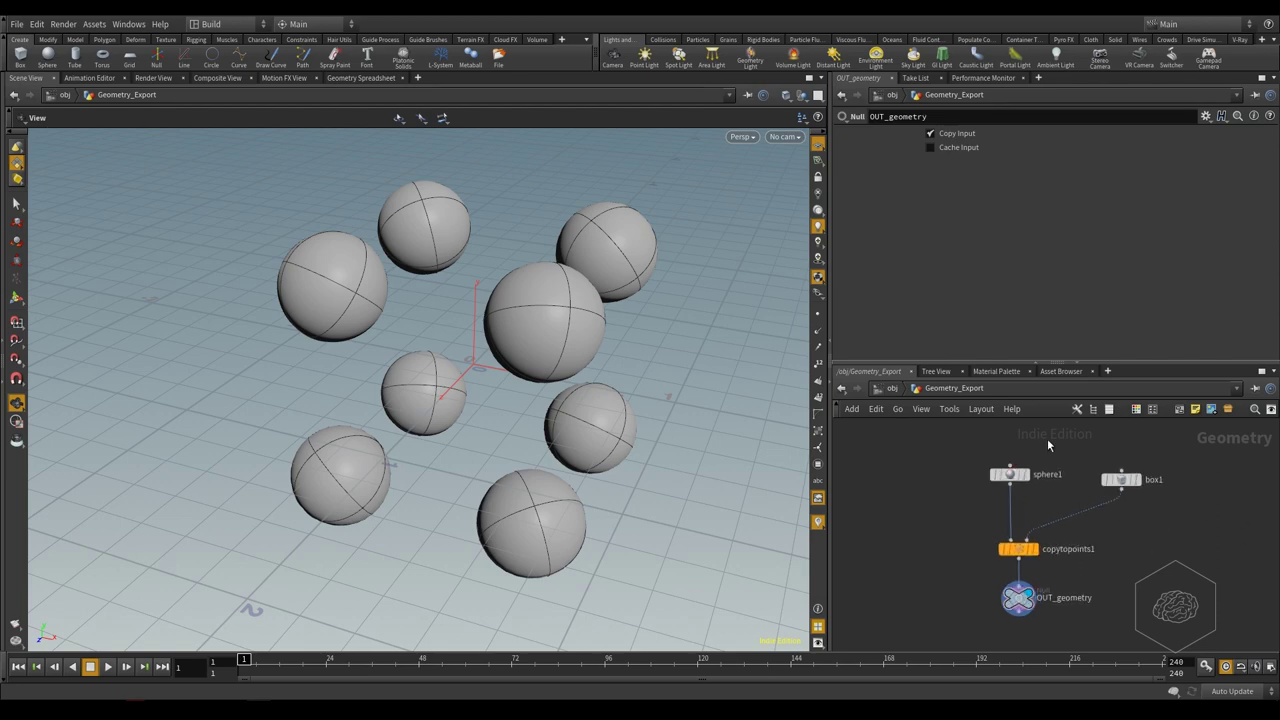
{"action": "left_click_drag", "start_coordinate": [1047, 438], "coordinate": [860, 536]}
{"action": "scroll", "coordinate": [1044, 477], "scroll_direction": "up", "scroll_amount": 2}
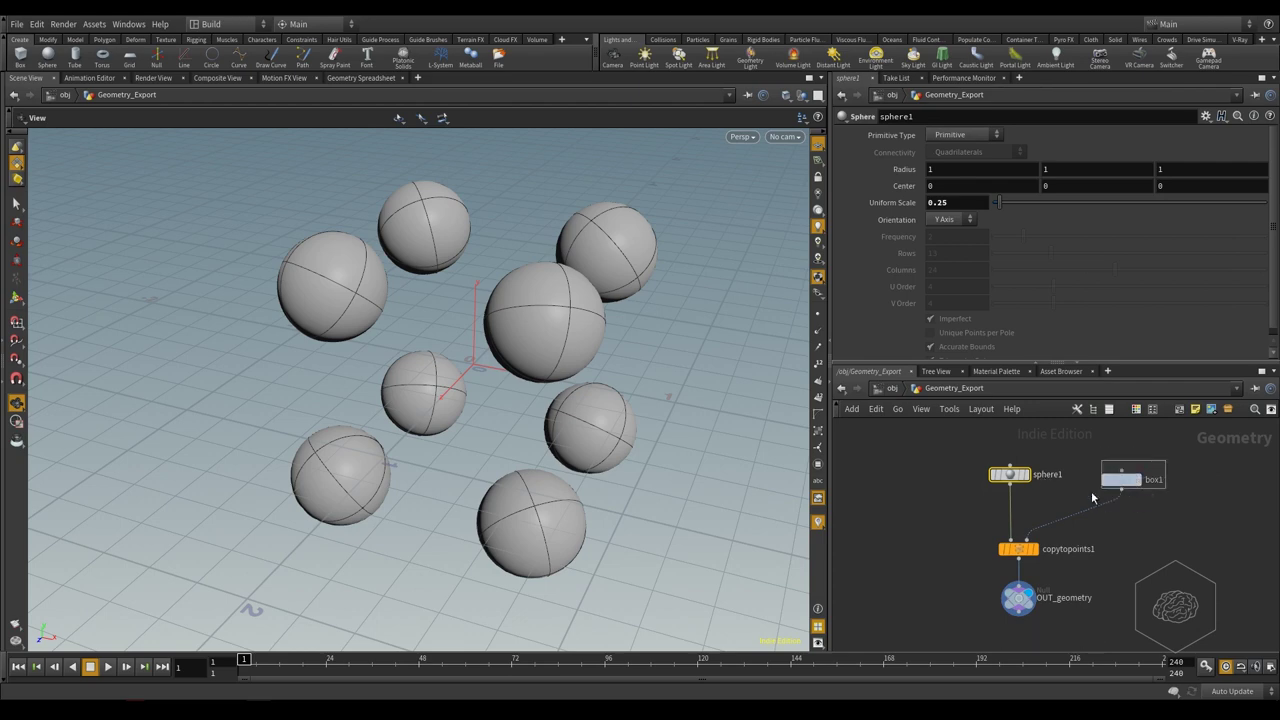
{"action": "left_click", "coordinate": [1121, 479]}
{"action": "left_click", "coordinate": [1010, 474]}
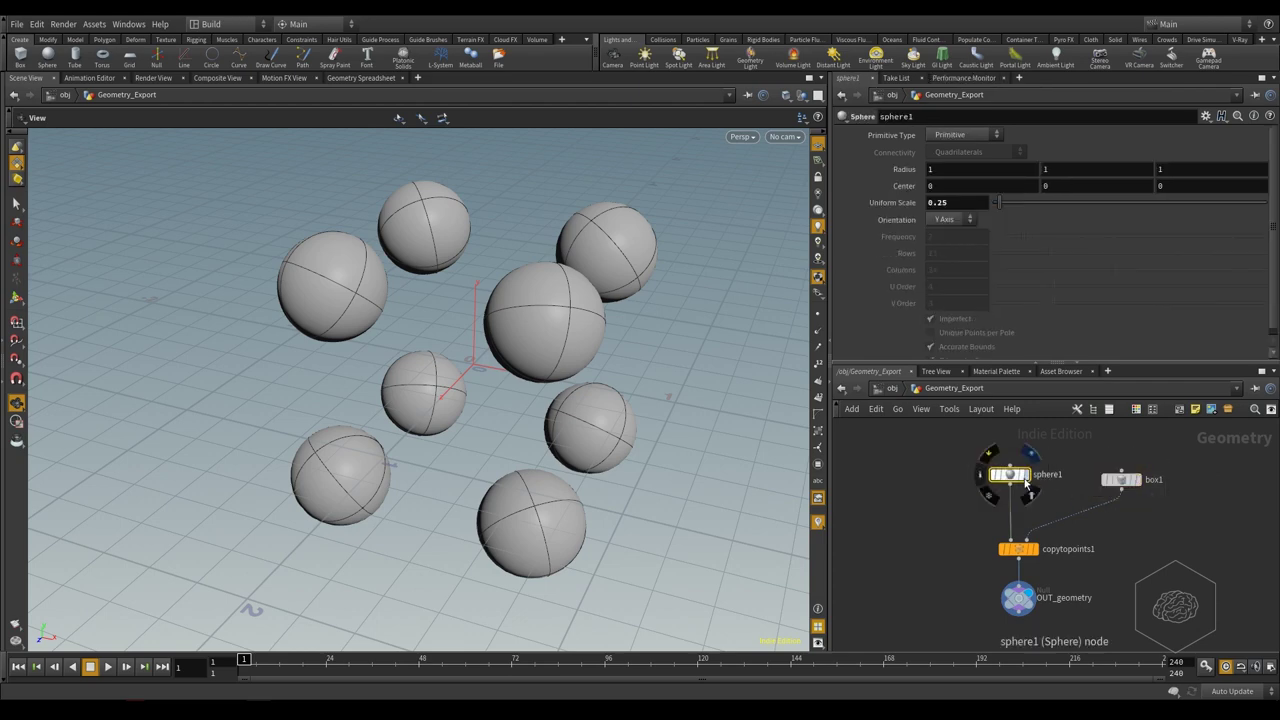
{"action": "left_click", "coordinate": [1024, 474]}
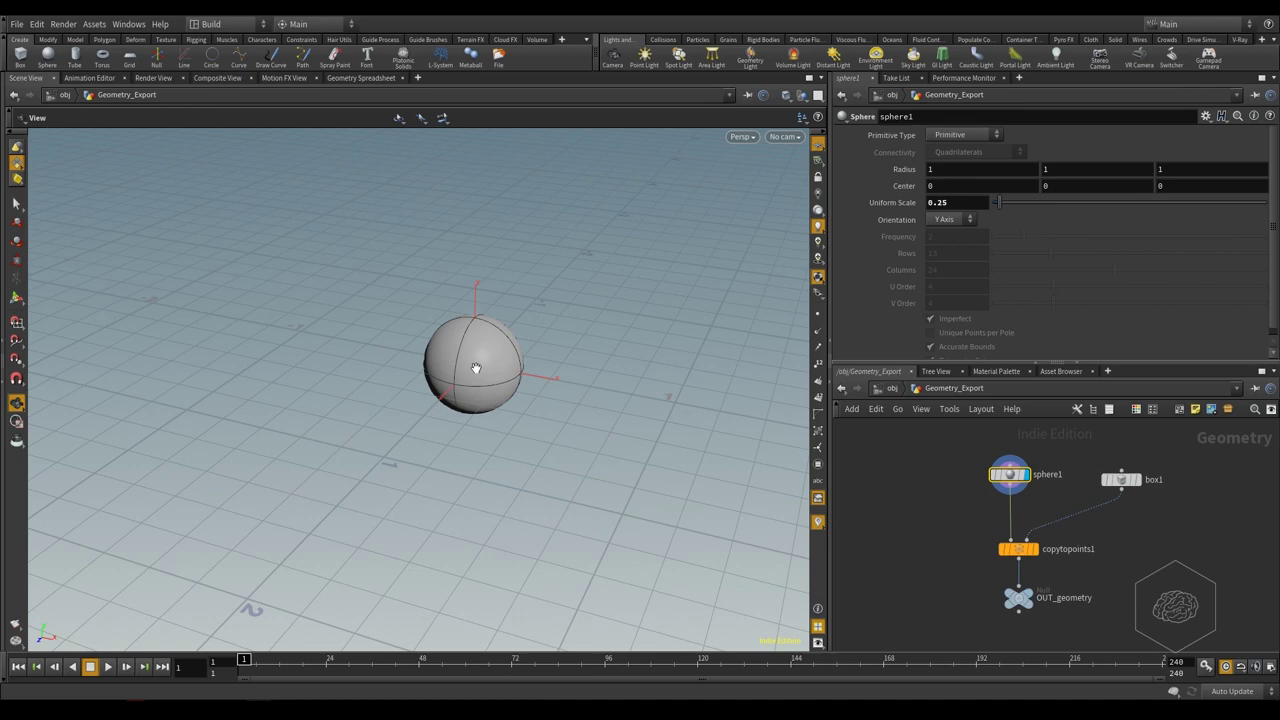
- Display box1's cube alone with Display Points on, then select copytopoints1
{"action": "left_click", "coordinate": [1121, 480]}
{"action": "scroll", "coordinate": [1143, 494], "scroll_direction": "up", "scroll_amount": 3}
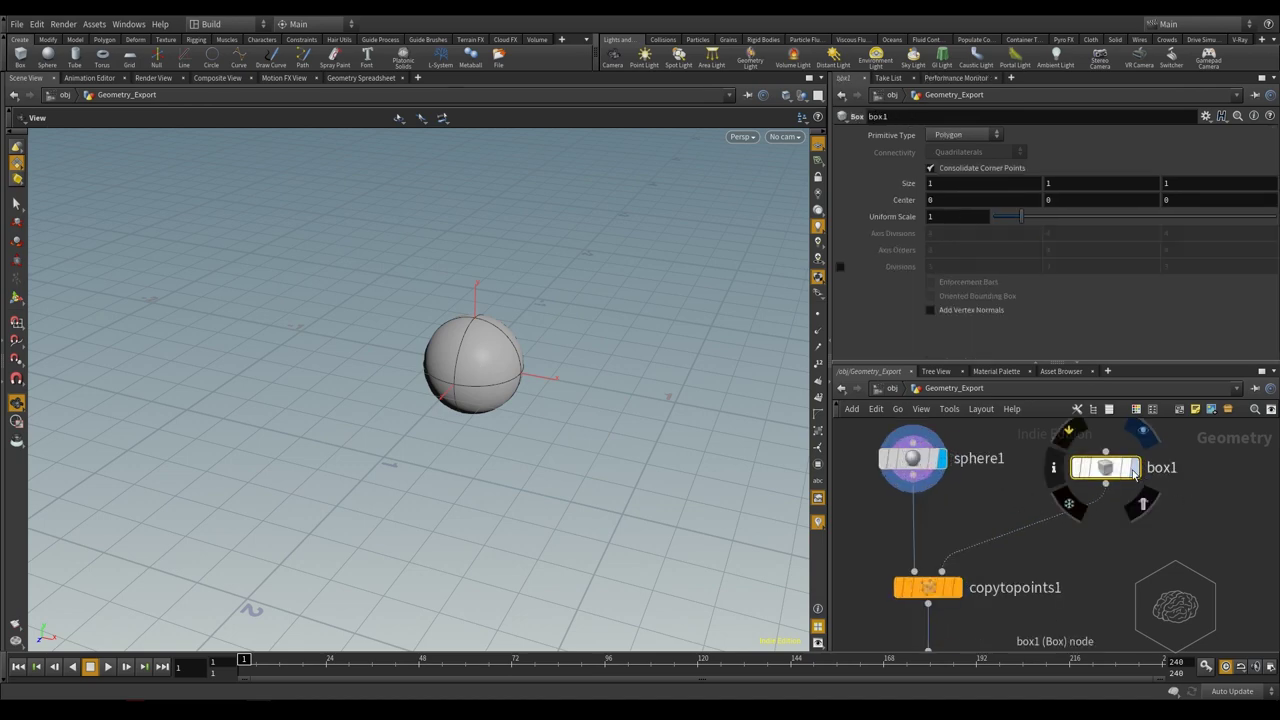
{"action": "left_click", "coordinate": [1134, 468]}
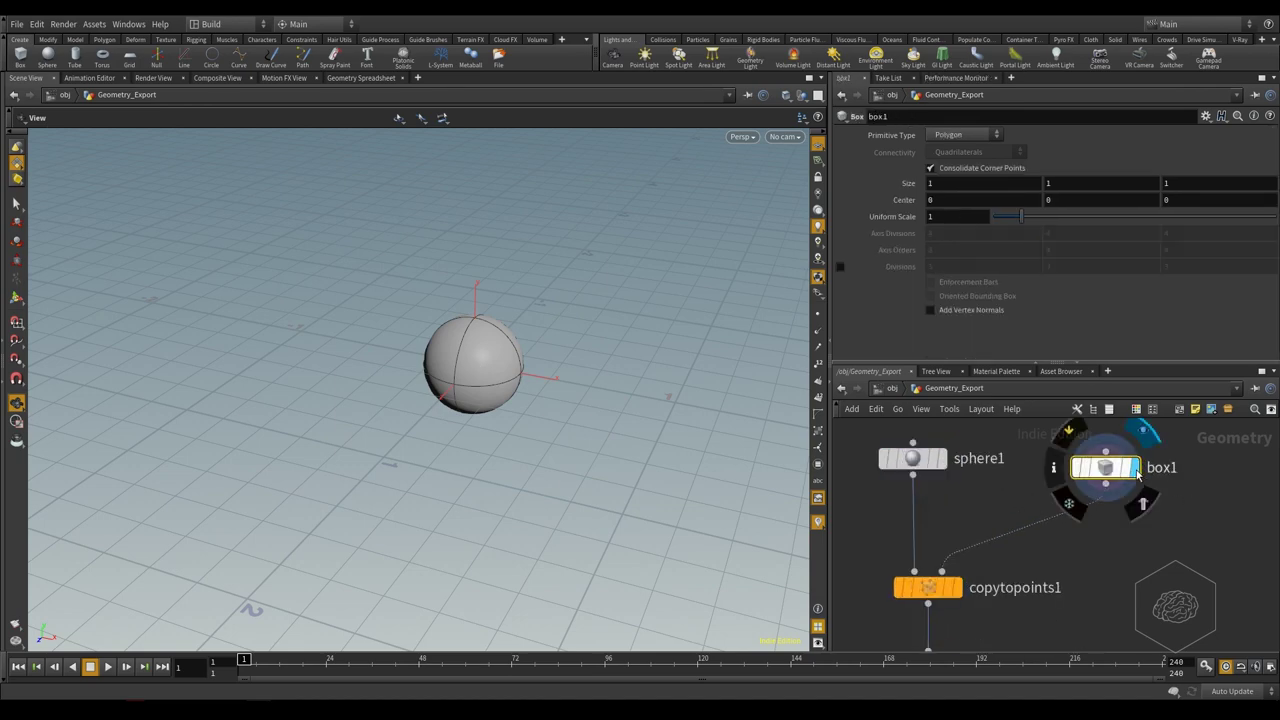
{"action": "left_click", "coordinate": [818, 313]}
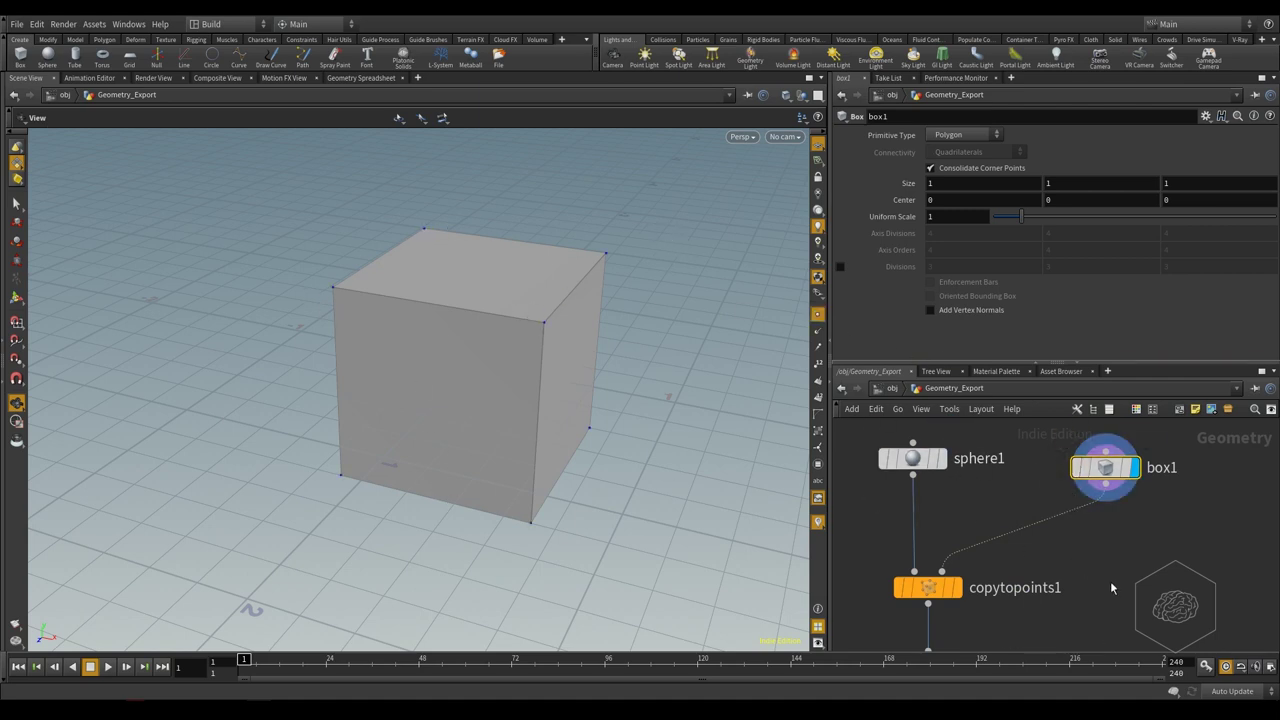
{"action": "middle_click_drag", "start_coordinate": [1110, 581], "coordinate": [1168, 506]}
{"action": "left_click_drag", "start_coordinate": [1205, 471], "coordinate": [865, 524]}
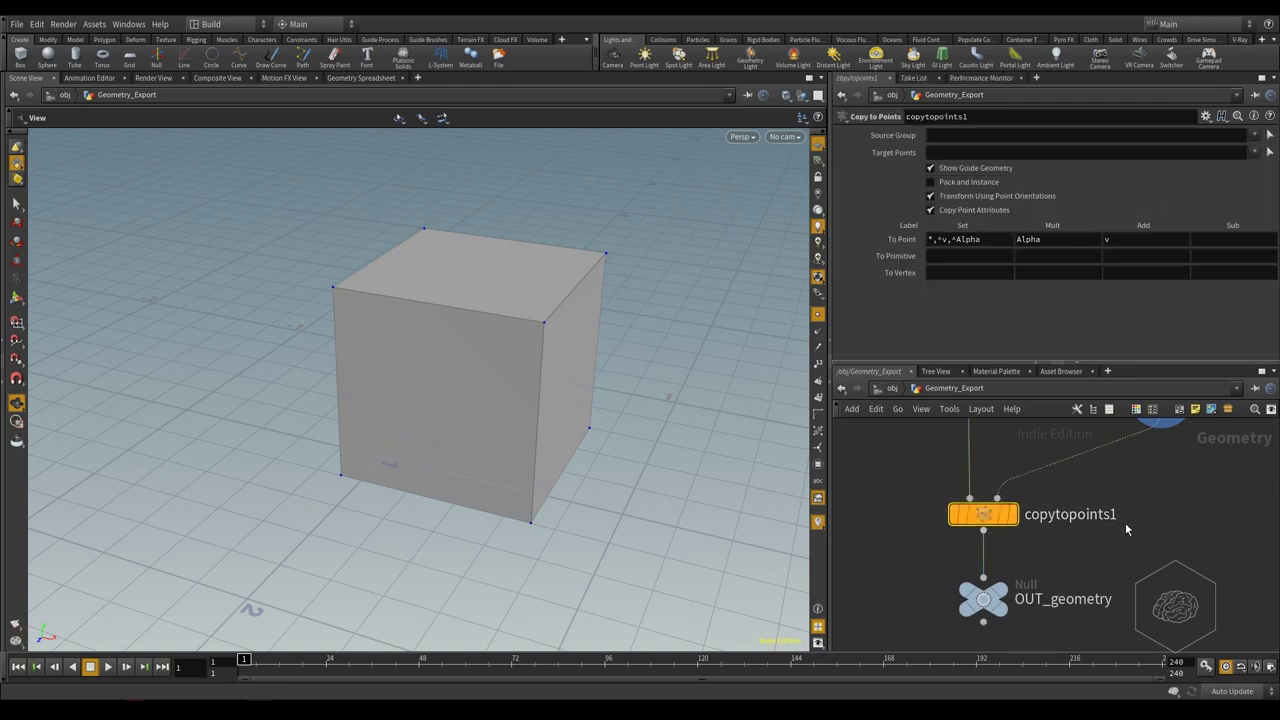
- Display copytopoints1's result and move the sphere1 node up and left
{"action": "middle_click_drag", "start_coordinate": [1169, 459], "coordinate": [1158, 495]}
{"action": "mouse_move", "coordinate": [996, 563]}
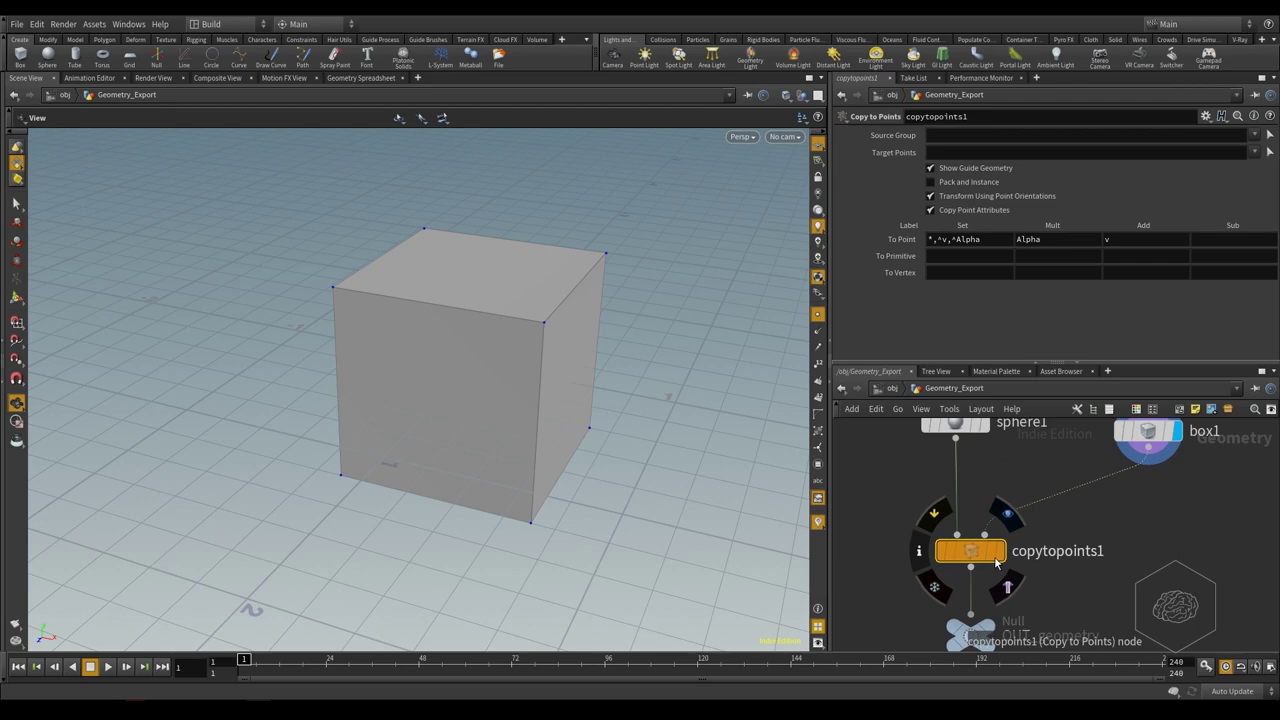
{"action": "left_click", "coordinate": [1007, 514]}
{"action": "middle_click_drag", "start_coordinate": [1019, 475], "coordinate": [1024, 512]}
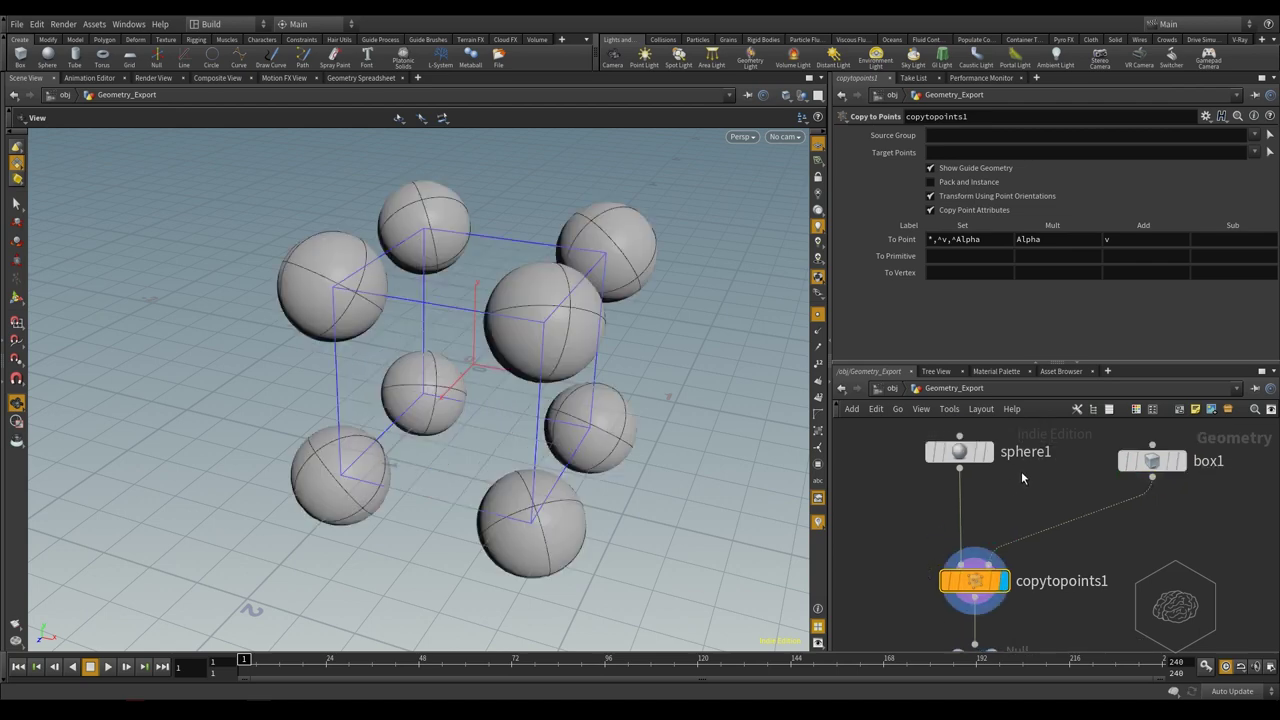
{"action": "left_click", "coordinate": [966, 455]}
{"action": "left_click_drag", "start_coordinate": [970, 458], "coordinate": [928, 452]}
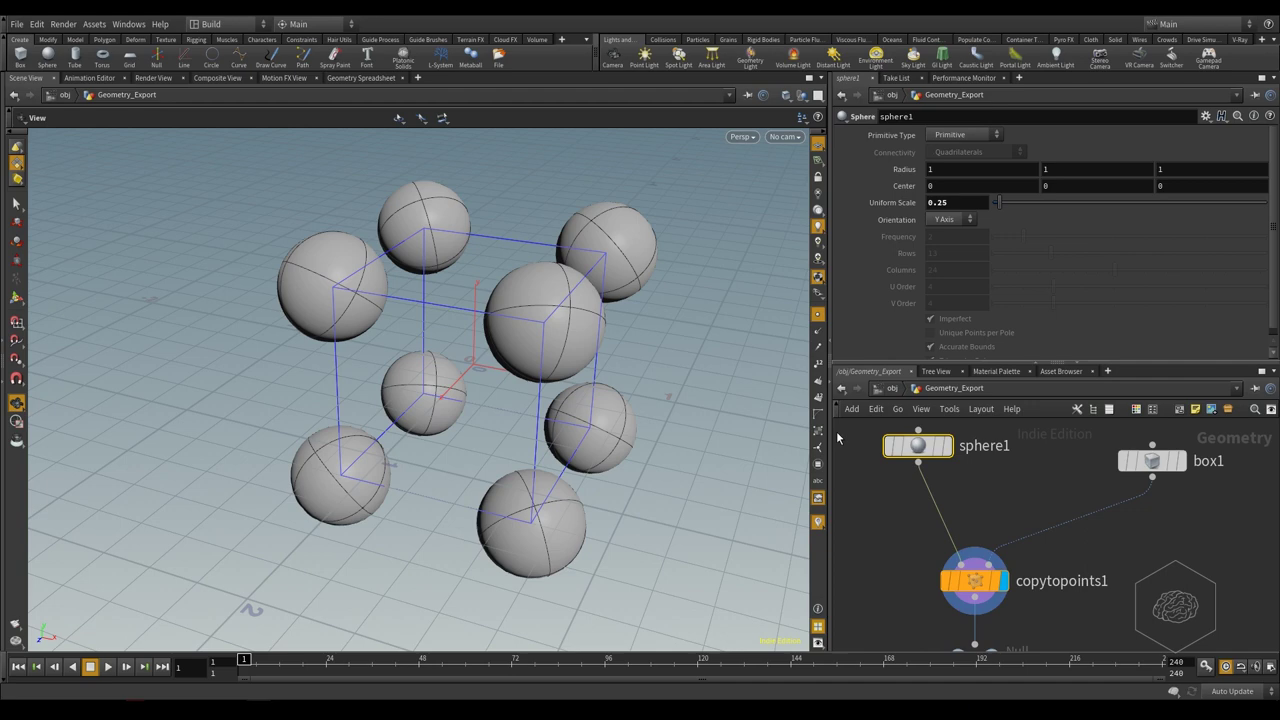
- Make OUT_geometry the displayed node so only the eight copied spheres show
{"action": "middle_click_drag", "start_coordinate": [1108, 582], "coordinate": [1135, 509]}
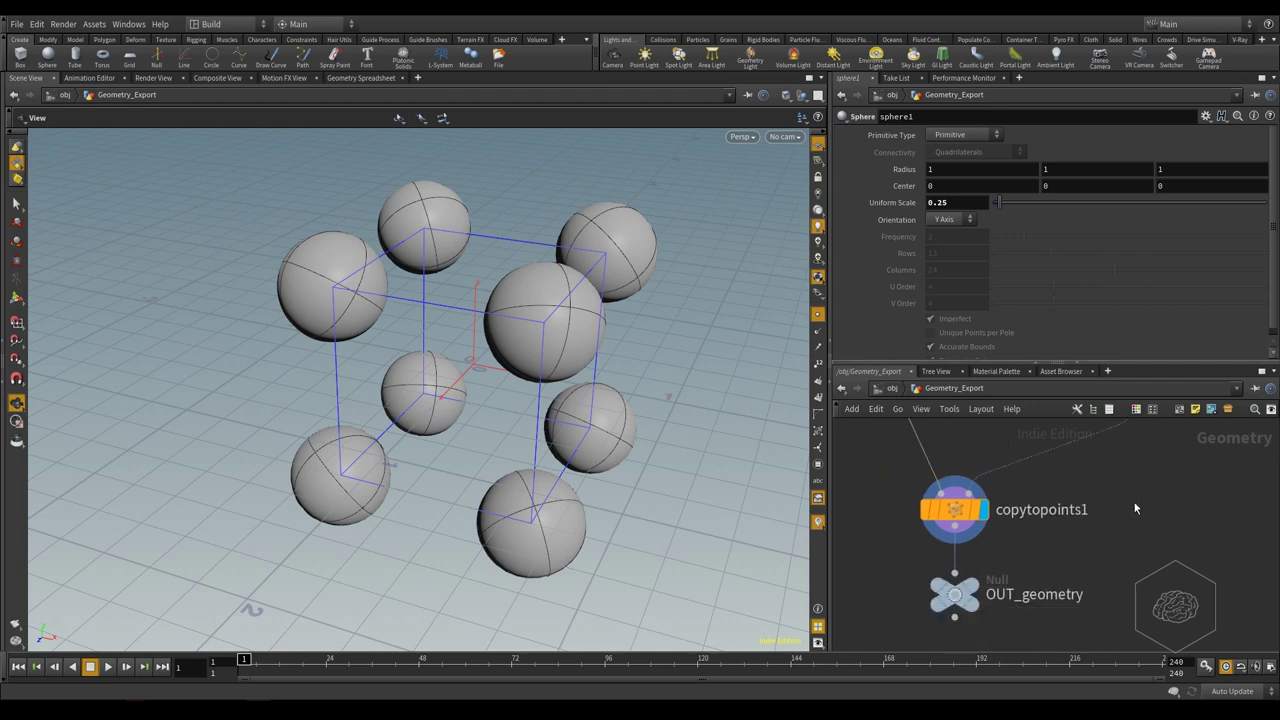
{"action": "left_click", "coordinate": [950, 512]}
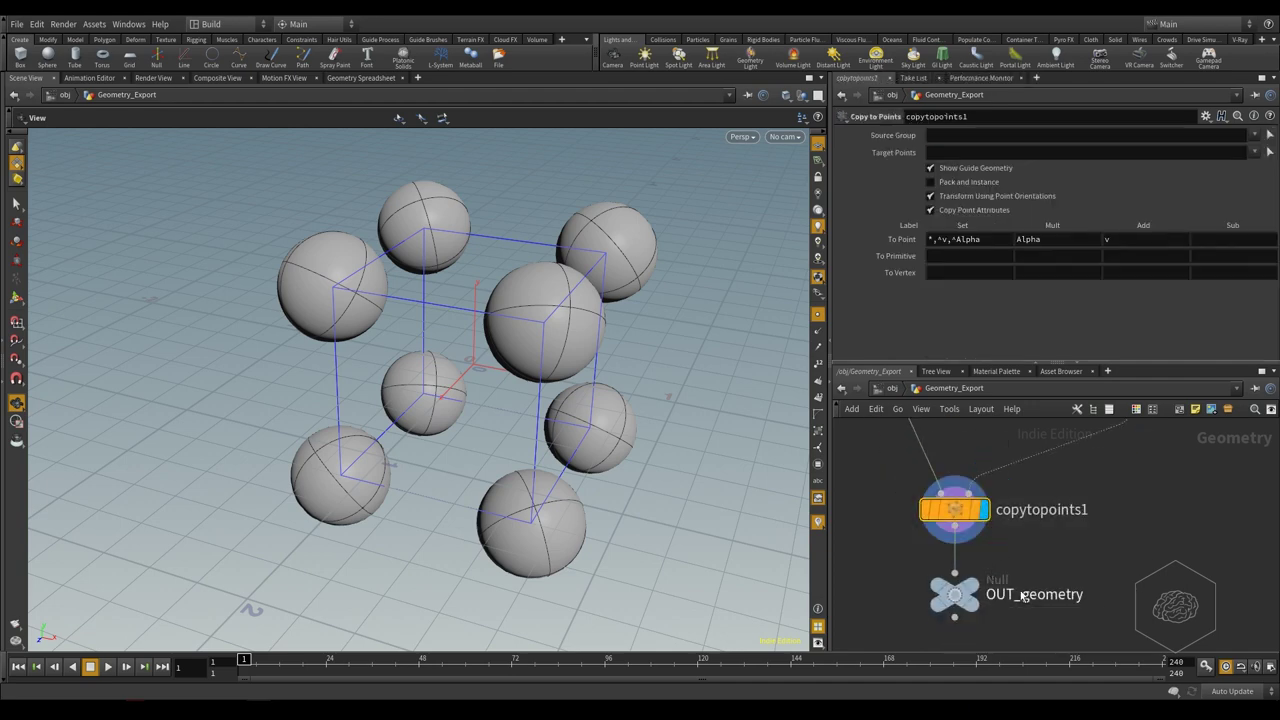
{"action": "middle_click_drag", "start_coordinate": [1022, 596], "coordinate": [1129, 551]}
{"action": "left_click", "coordinate": [947, 558]}
{"action": "scroll", "coordinate": [1089, 500], "scroll_direction": "down", "scroll_amount": 4}
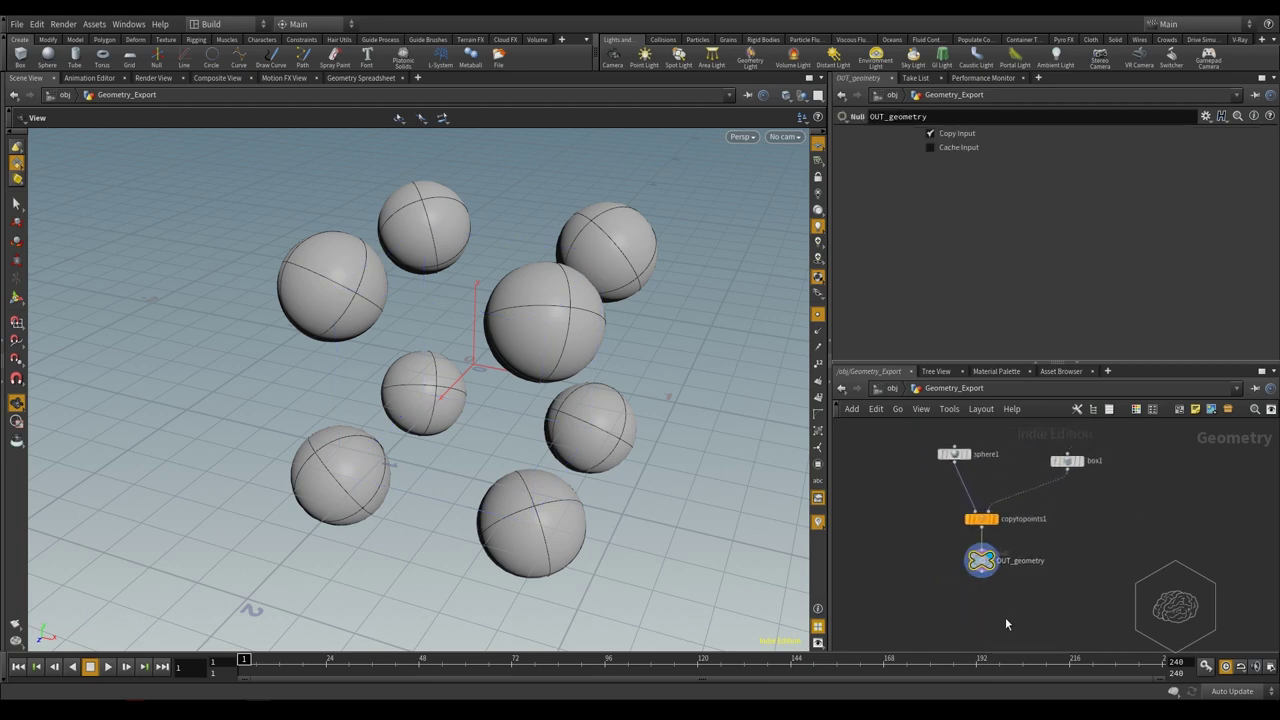
- Orbit the viewport to see the spheres from the side and centre the network on OUT_geometry
{"action": "middle_click_drag", "start_coordinate": [1200, 562], "coordinate": [1228, 558]}
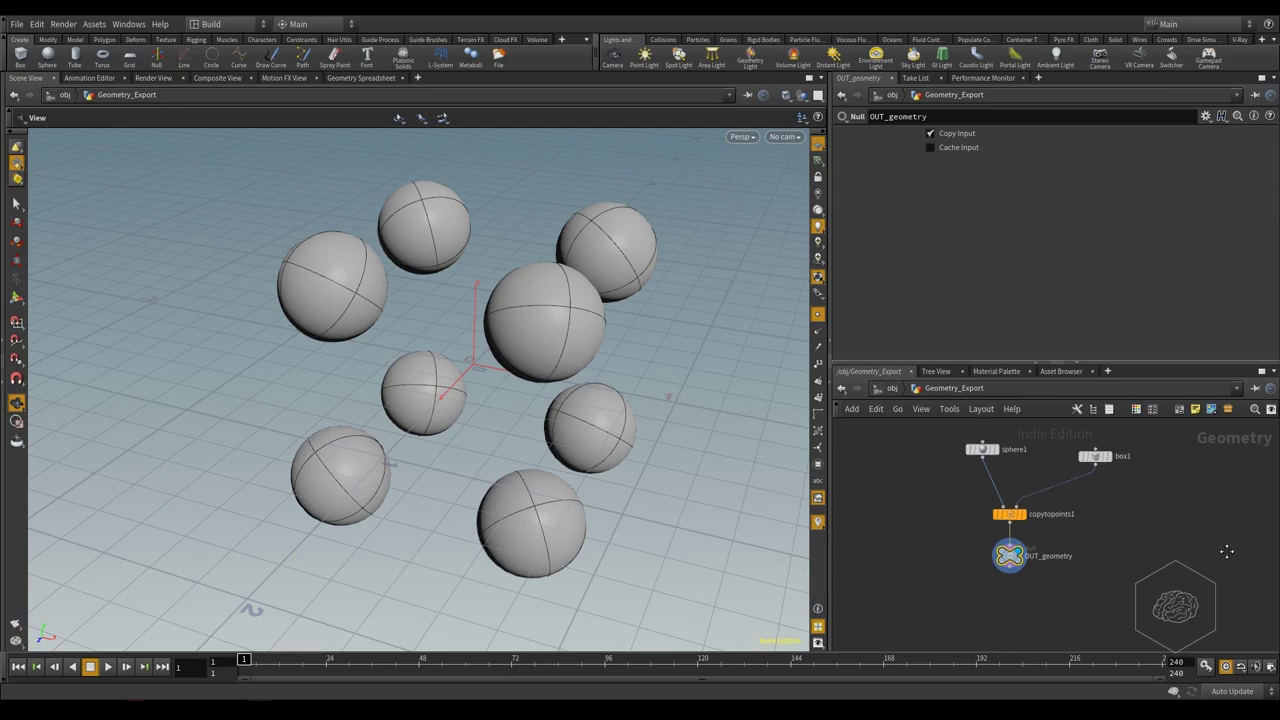
{"action": "left_click_drag", "start_coordinate": [466, 264], "coordinate": [442, 243]}
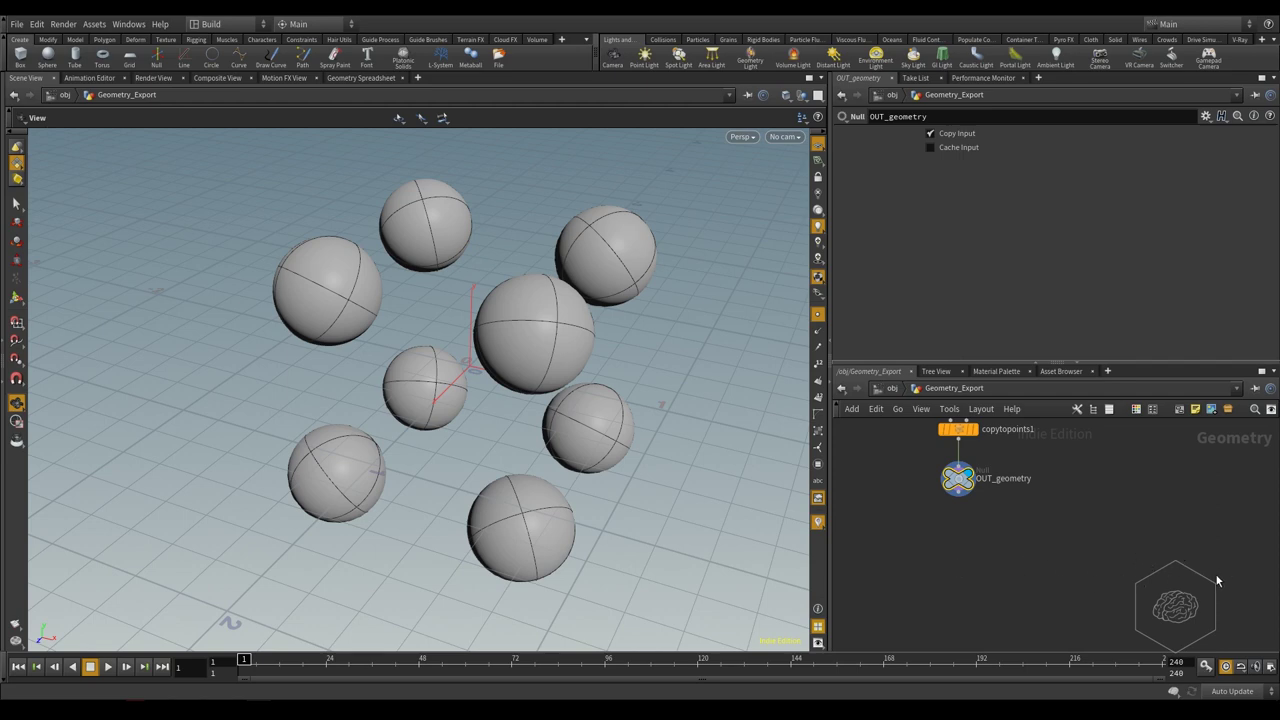
{"action": "middle_click_drag", "start_coordinate": [1058, 535], "coordinate": [1048, 561]}
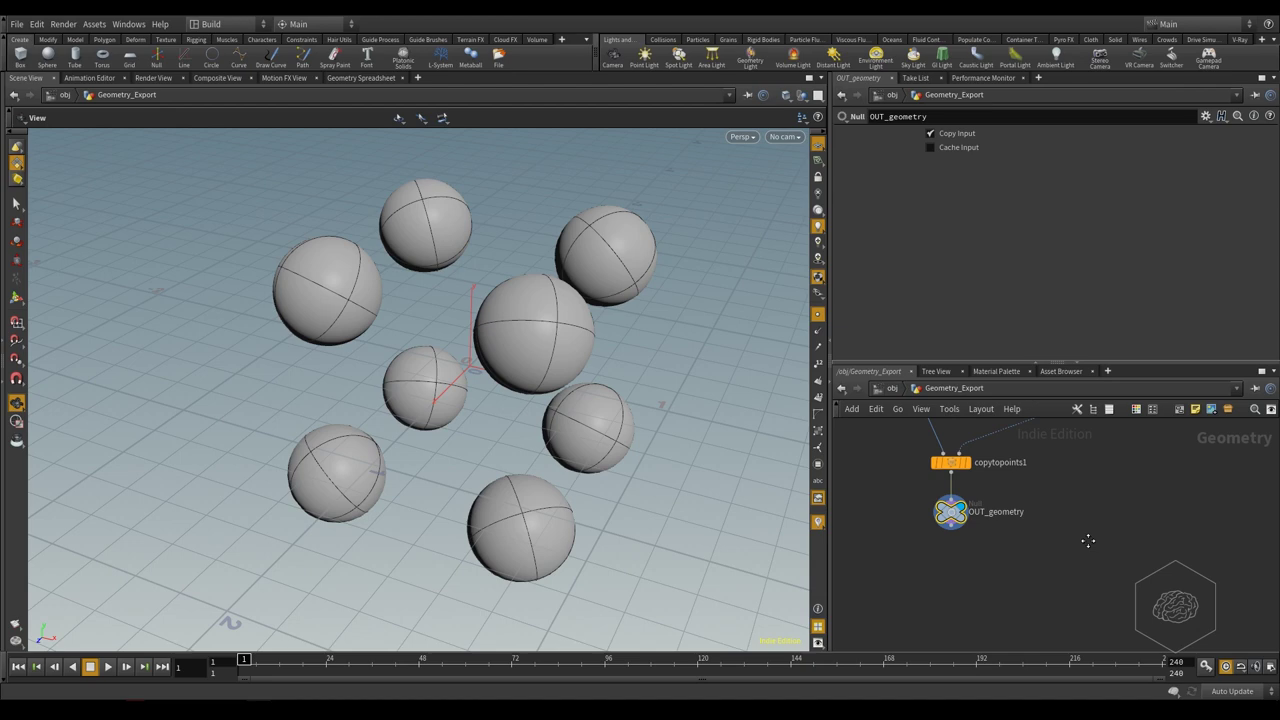
{"action": "middle_click_drag", "start_coordinate": [1088, 537], "coordinate": [1069, 568]}
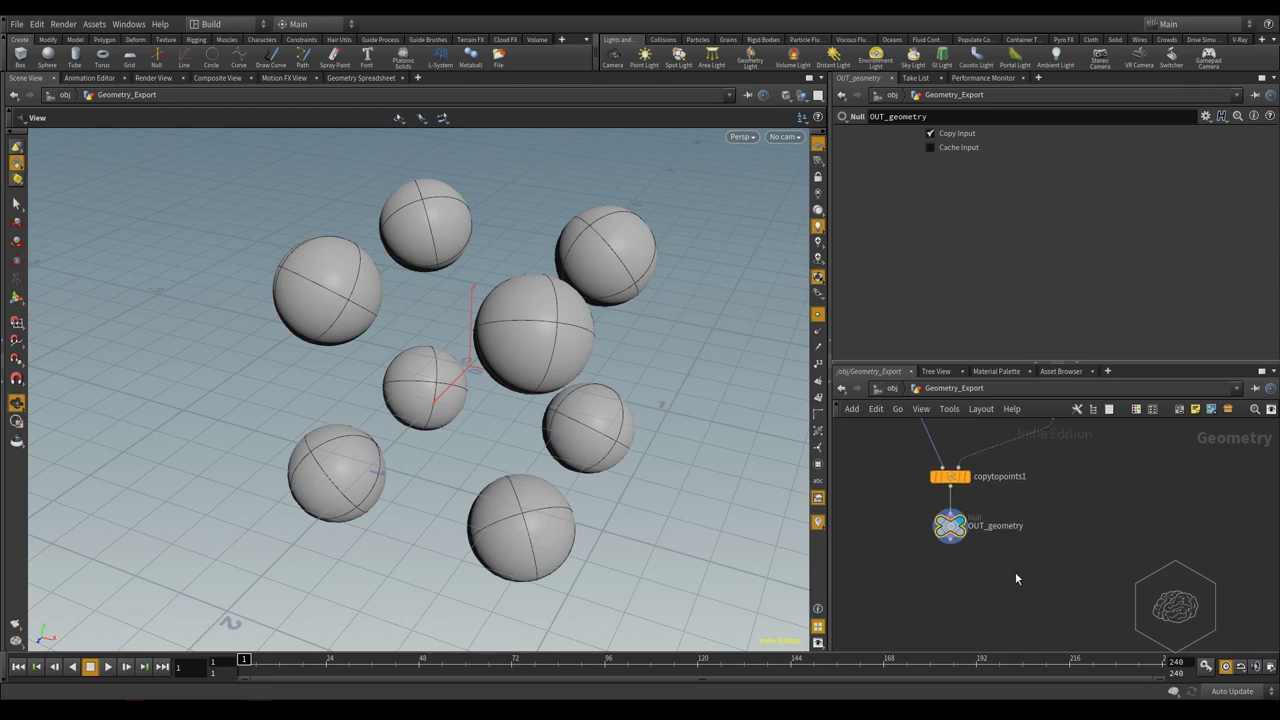
{"action": "middle_click_drag", "start_coordinate": [1015, 576], "coordinate": [1012, 552]}
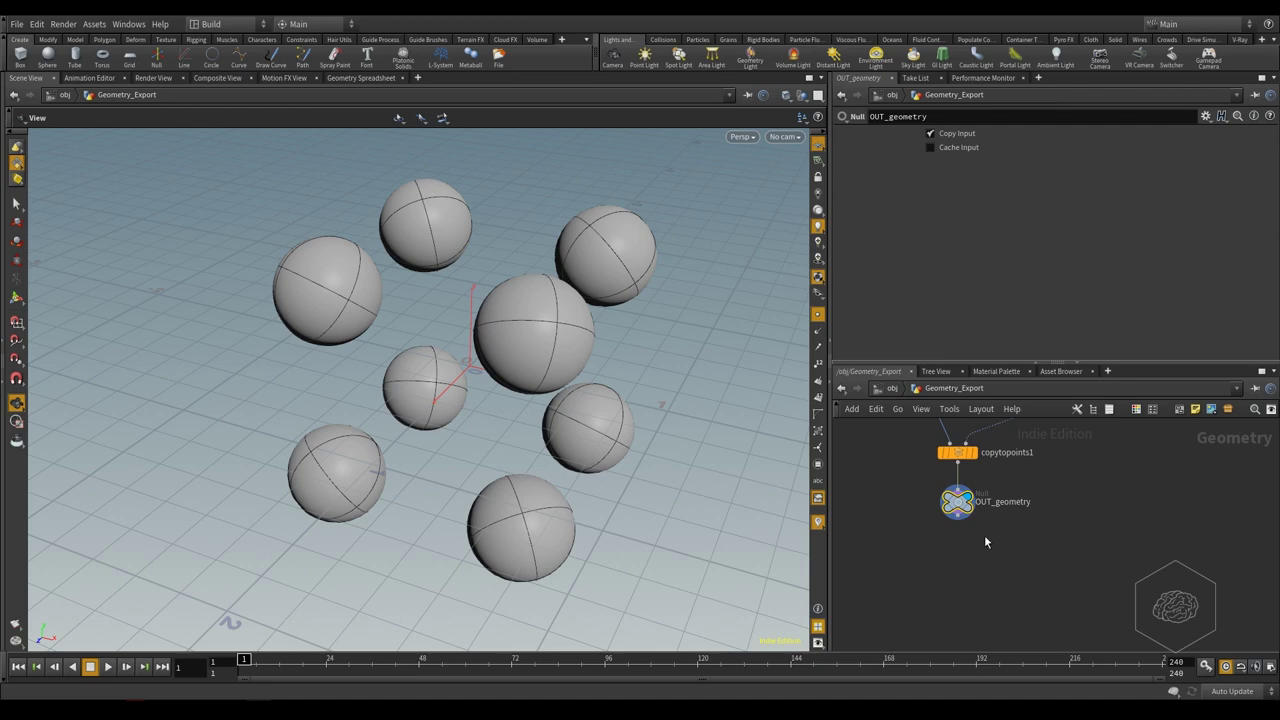
- Create rop_alembic1 by searching 'ale' in the TAB menu, then return to /obj
{"action": "key", "text": "Tab"}
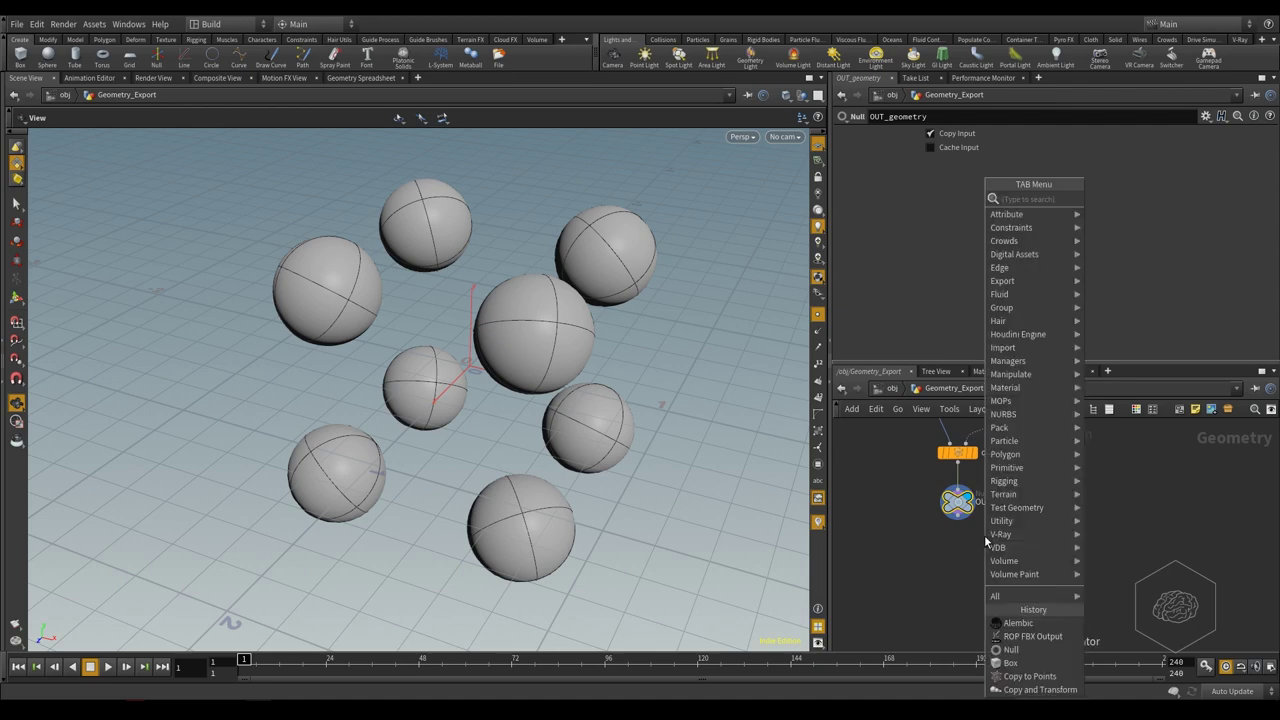
{"action": "type", "text": "ale"}
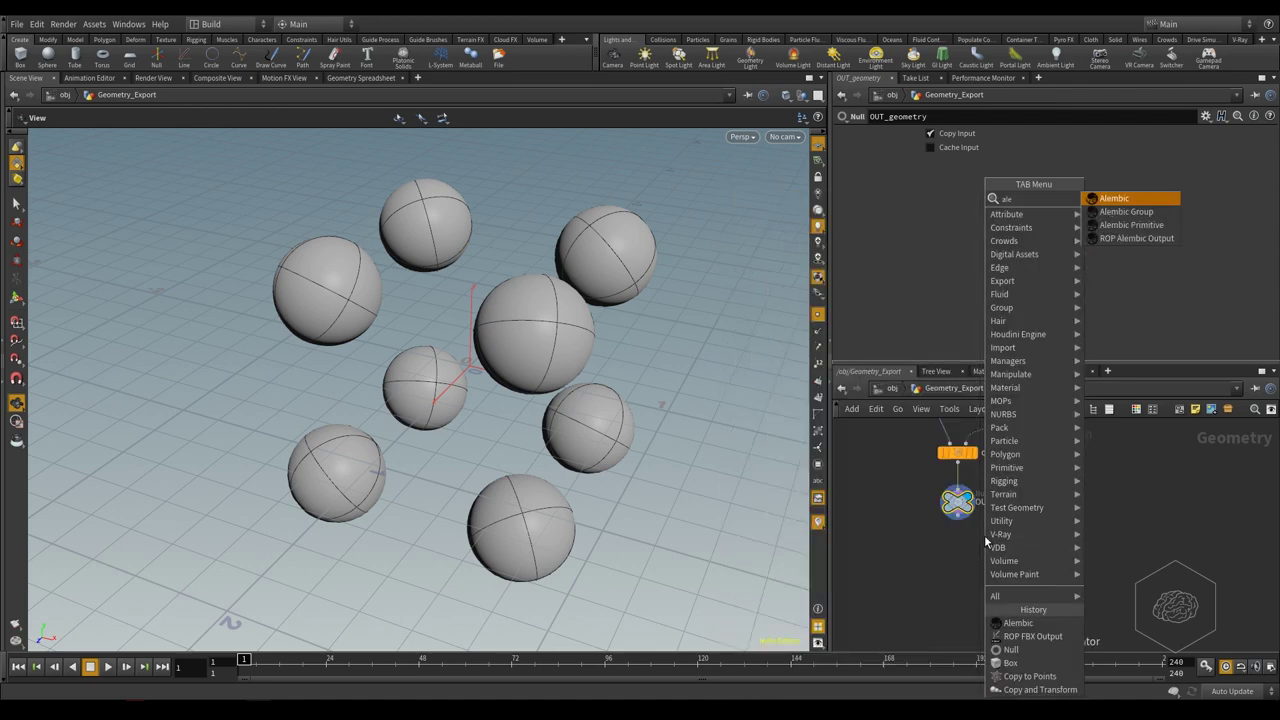
{"action": "key", "text": "Down"}
{"action": "key", "text": "Down"}
{"action": "key", "text": "Down"}
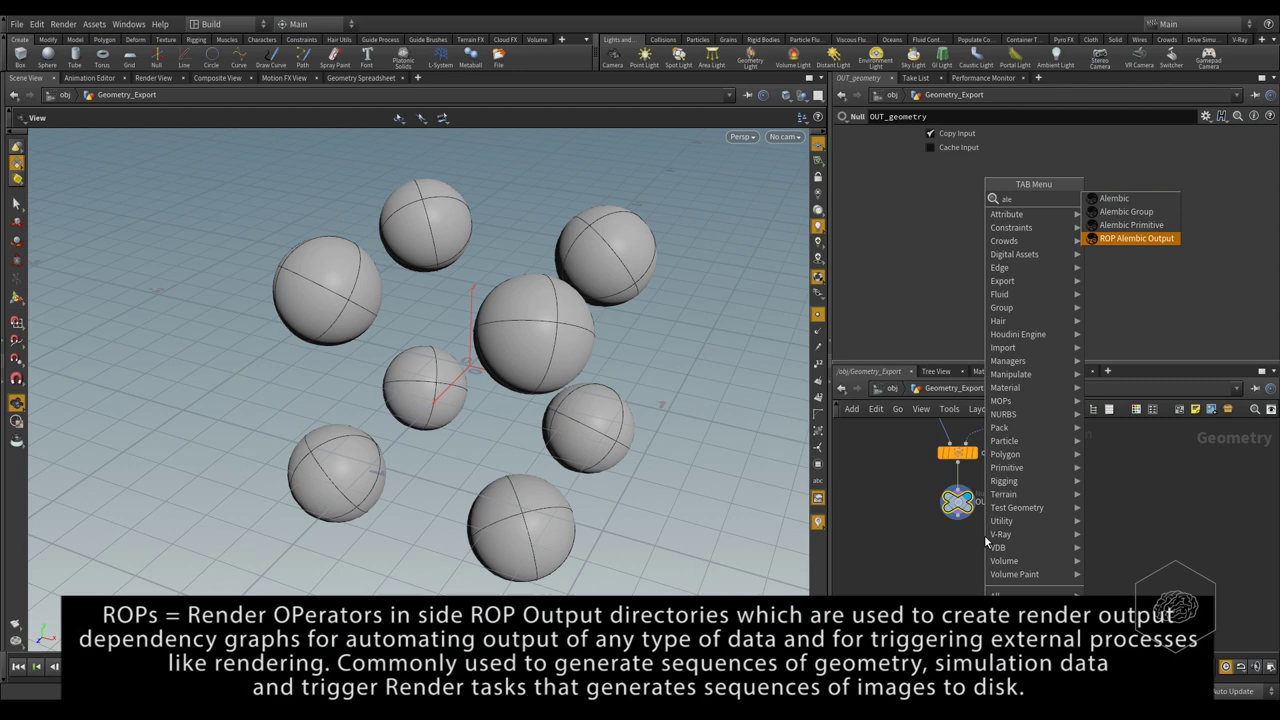
{"action": "left_click", "coordinate": [1105, 240]}
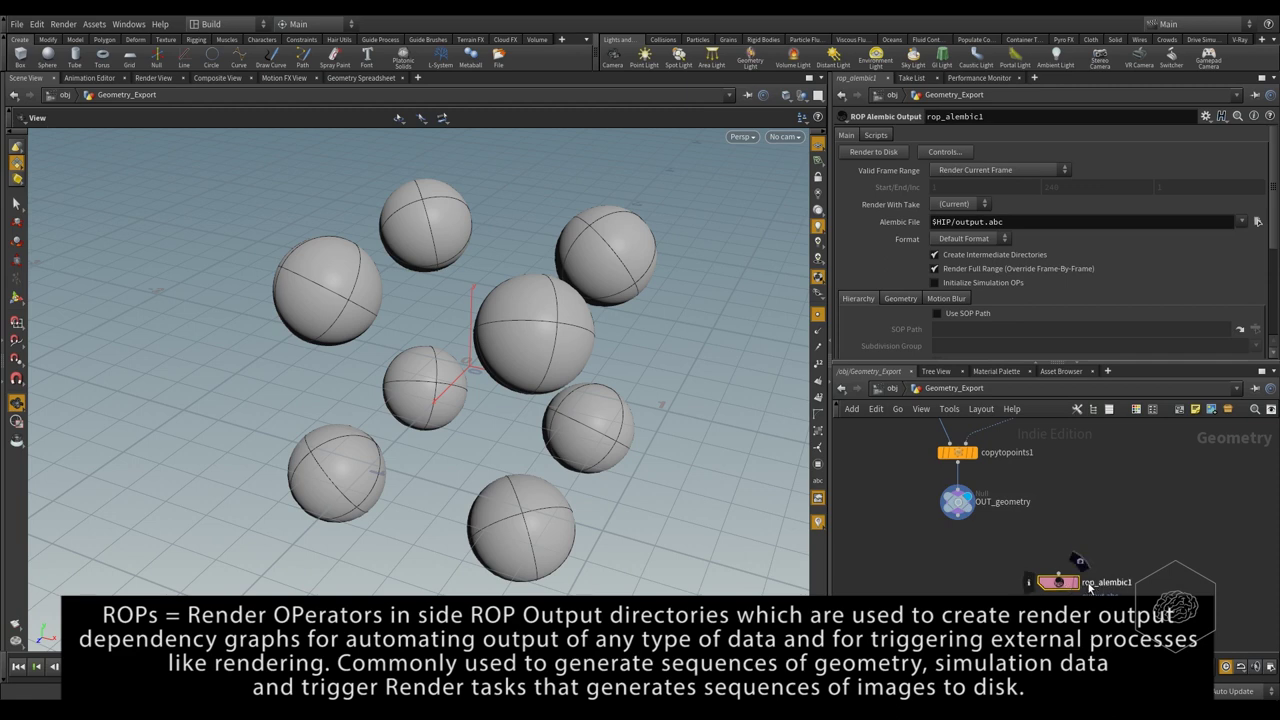
{"action": "left_click", "coordinate": [890, 388]}
{"action": "left_click", "coordinate": [1008, 391]}
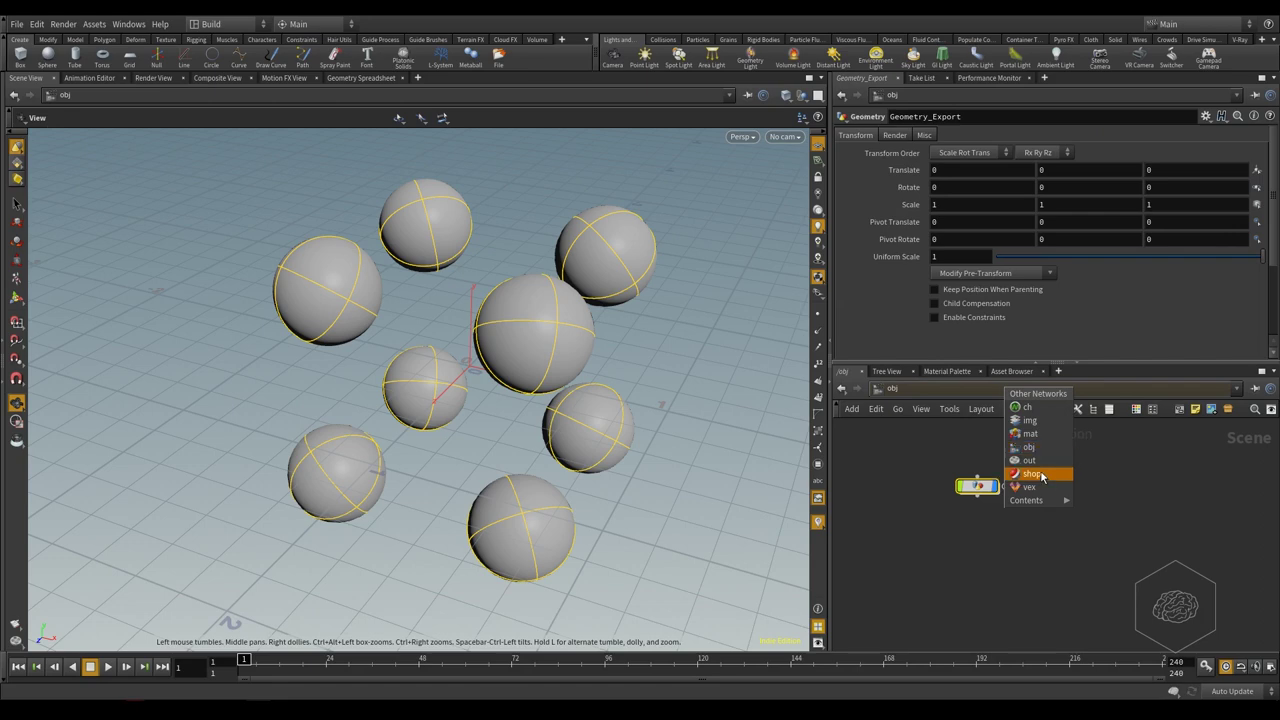
- In /out, add geometry1 via Render > Create Render Node > Other Output Nodes > Geometry
{"action": "left_click", "coordinate": [1040, 460]}
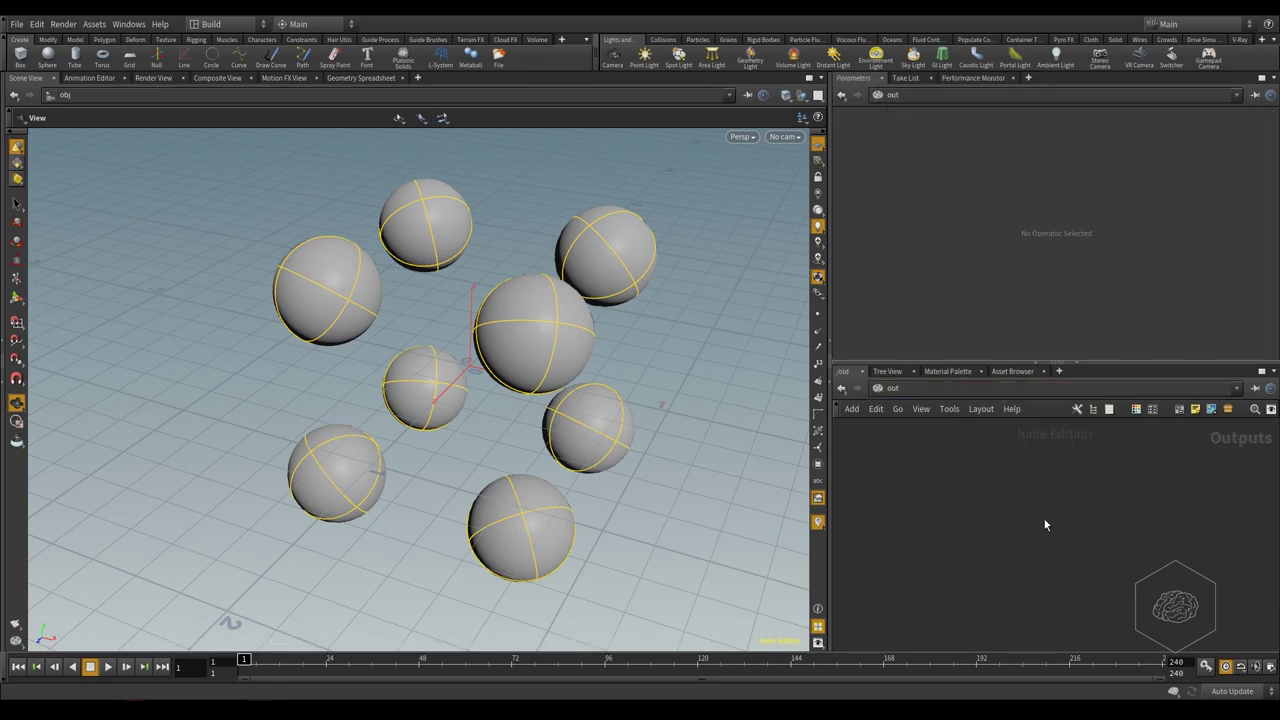
{"action": "key", "text": "Tab"}
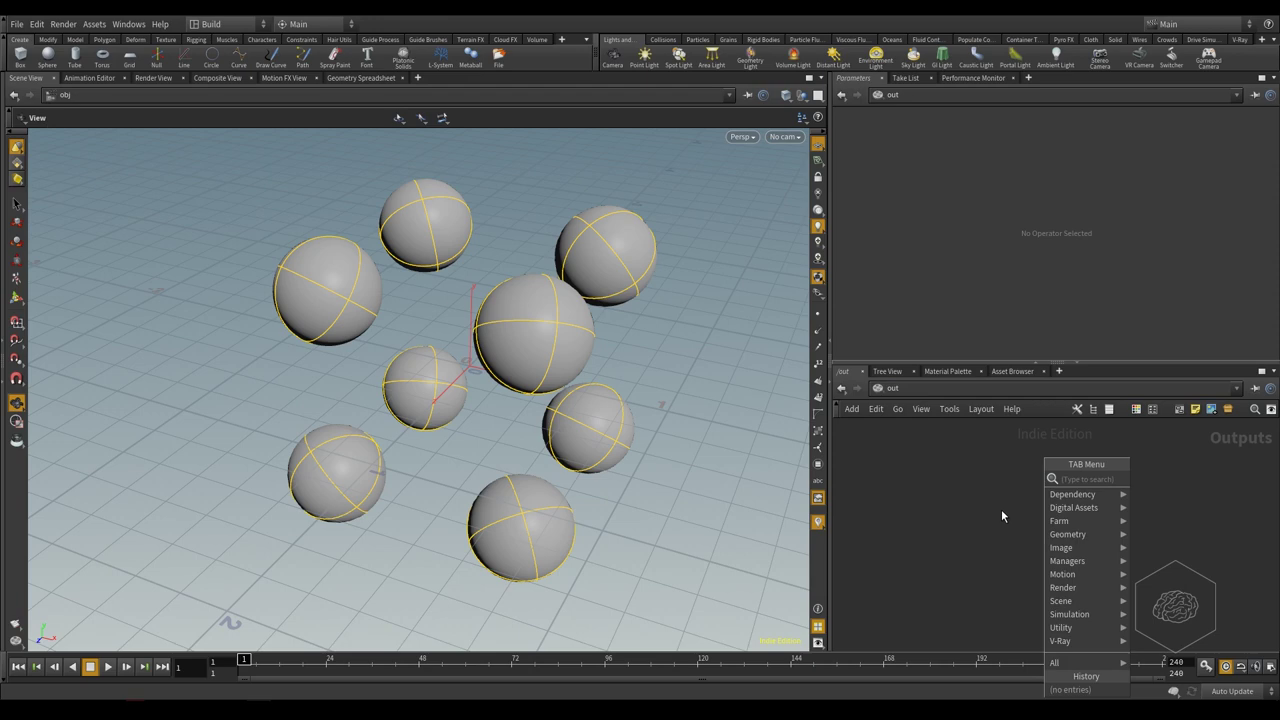
{"action": "left_click", "coordinate": [1000, 508]}
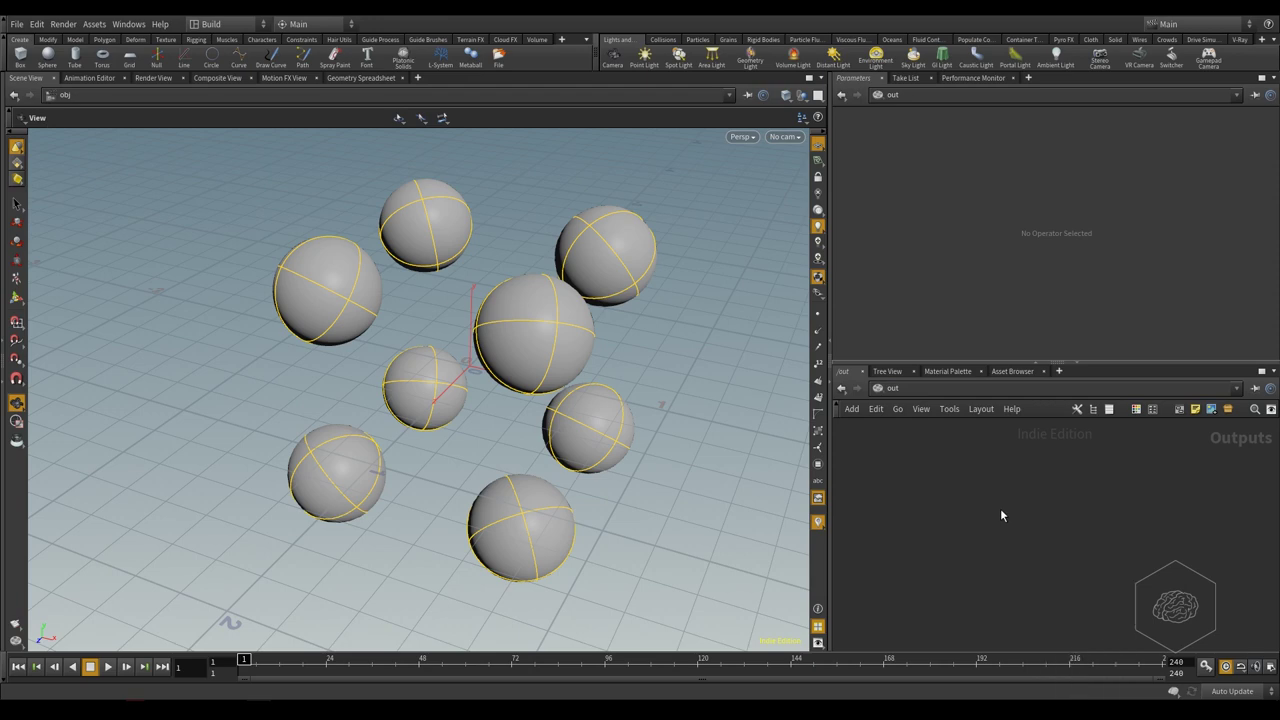
{"action": "left_click", "coordinate": [66, 26]}
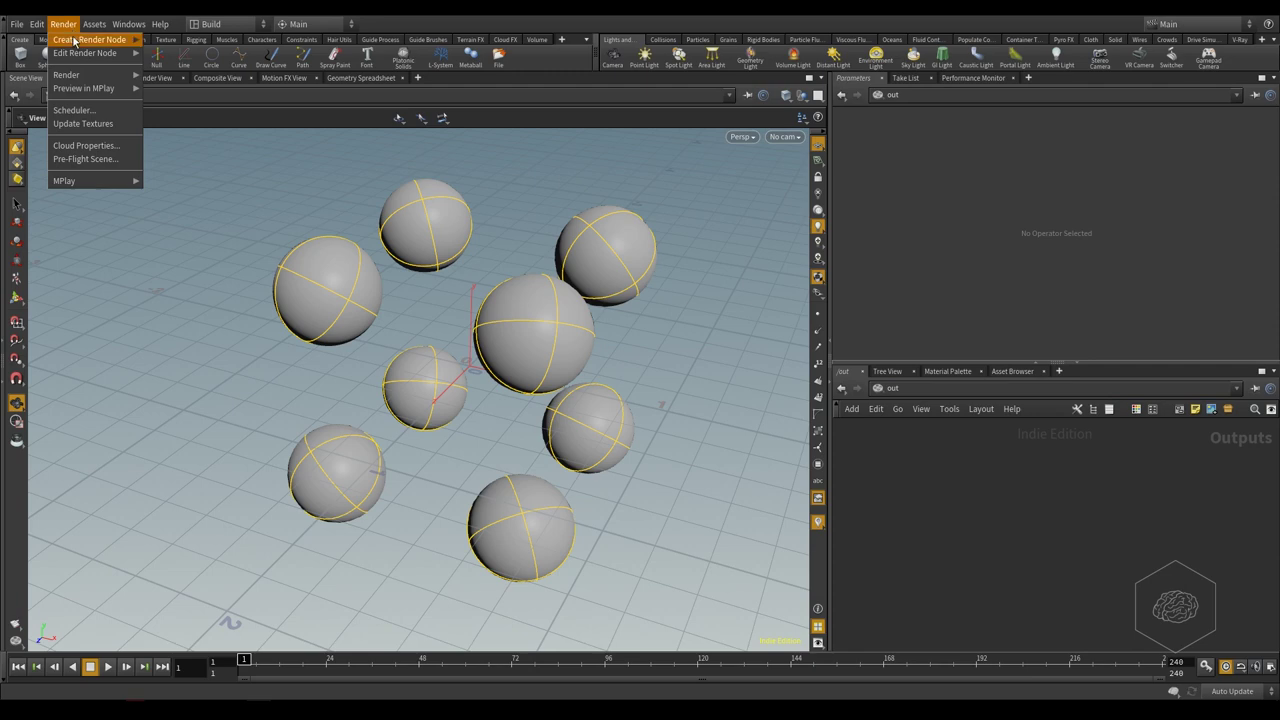
{"action": "mouse_move", "coordinate": [98, 44]}
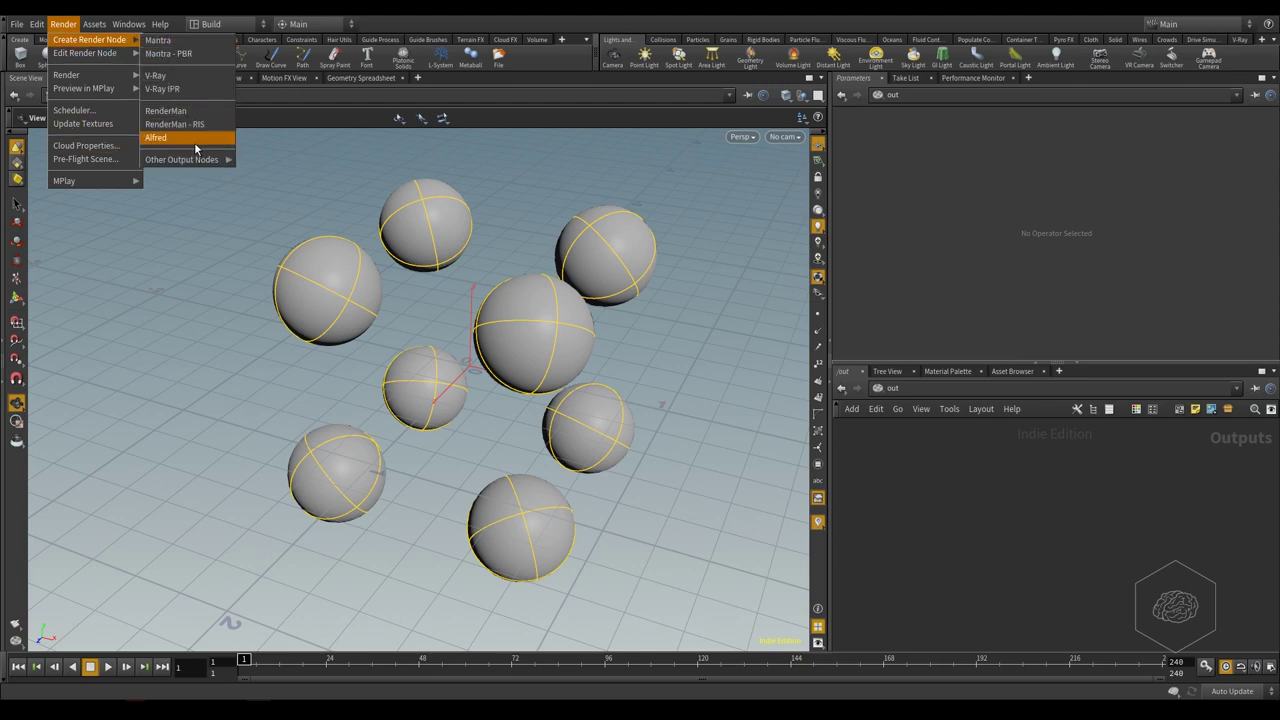
{"action": "mouse_move", "coordinate": [199, 160]}
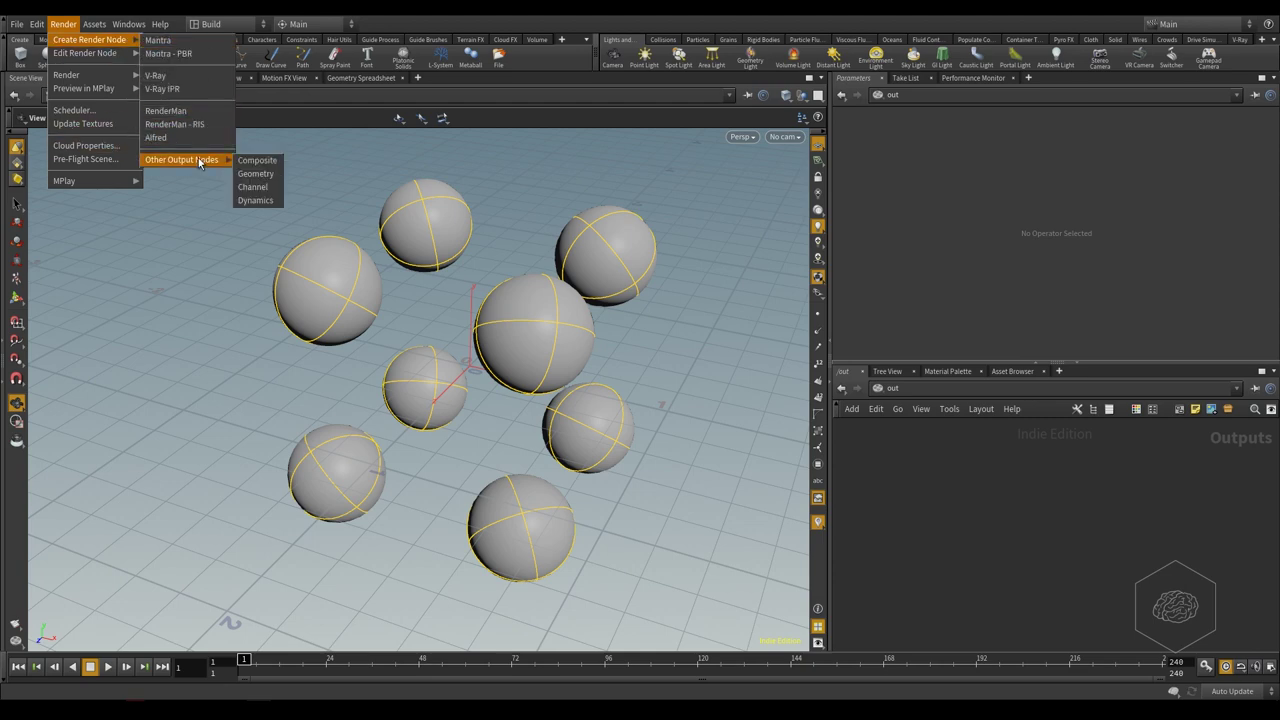
{"action": "left_click", "coordinate": [262, 173]}
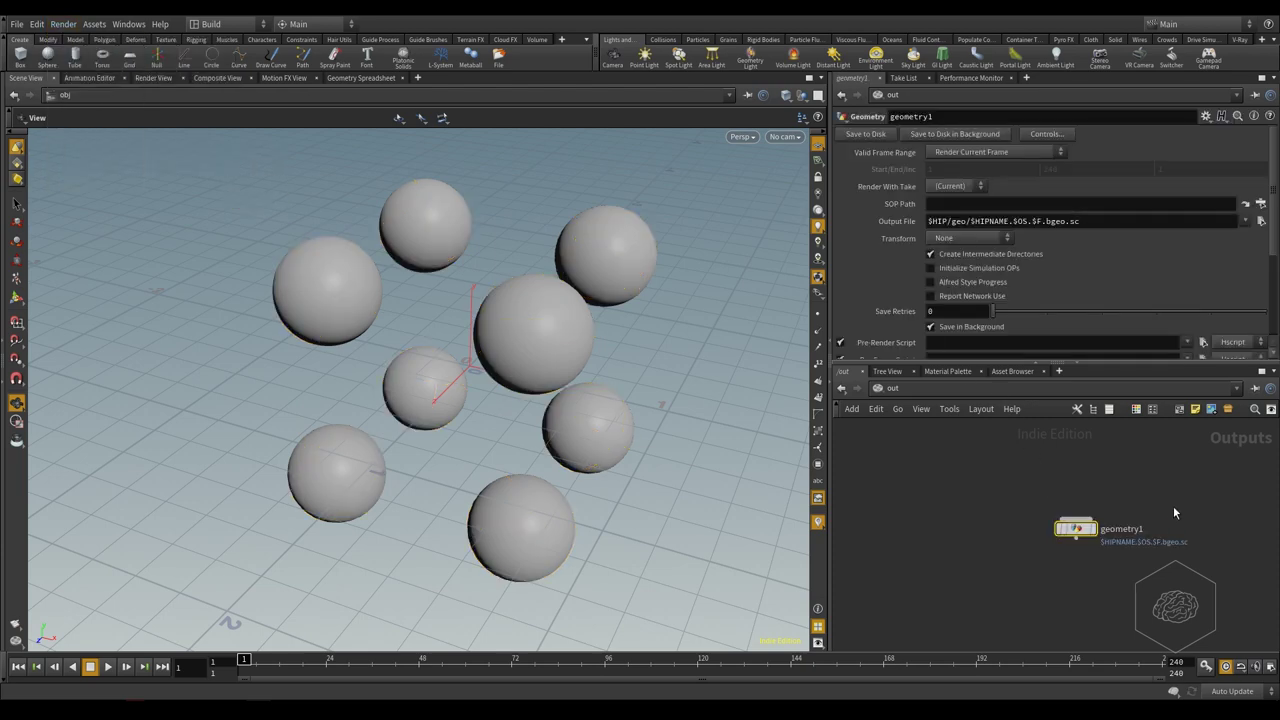
- Set geometry1's SOP Path to /obj/Geometry_Export/OUT_geometry, keeping the default .bgeo.sc output file
{"action": "left_click_drag", "start_coordinate": [1176, 500], "coordinate": [1000, 592]}
{"action": "left_click", "coordinate": [1245, 203]}
{"action": "left_click_drag", "start_coordinate": [1163, 90], "coordinate": [1000, 101]}
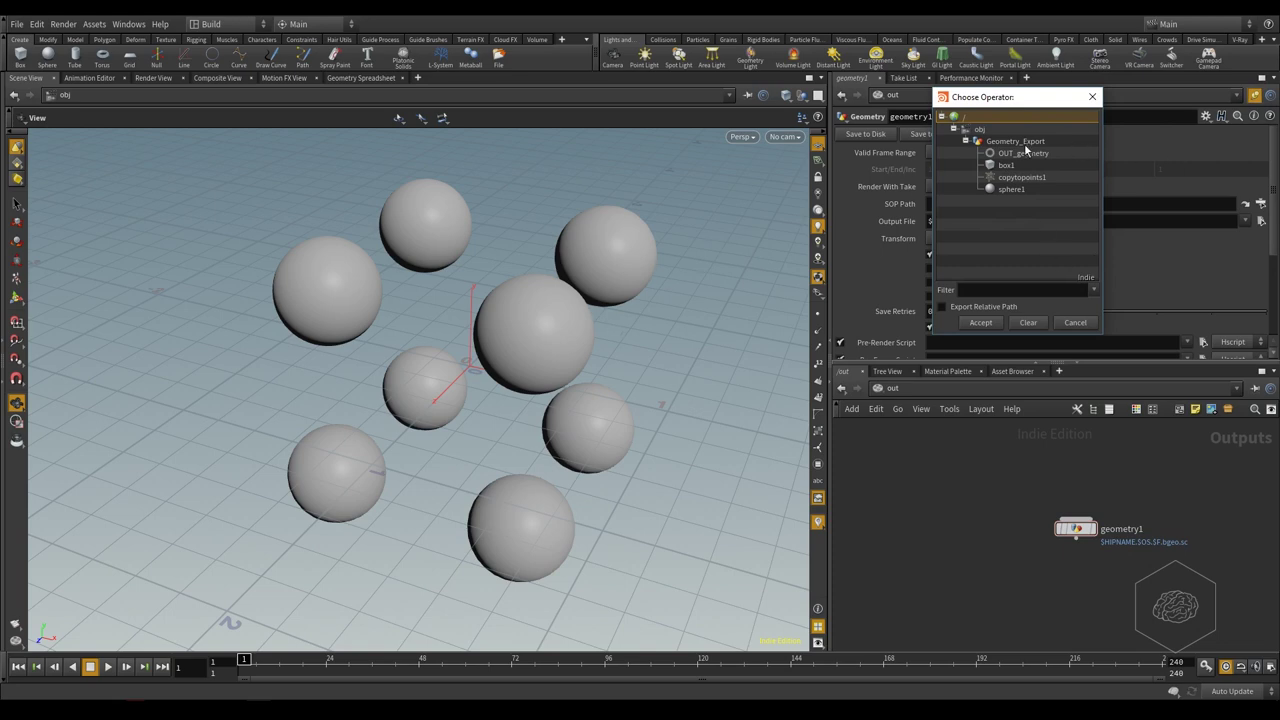
{"action": "left_click", "coordinate": [1018, 154]}
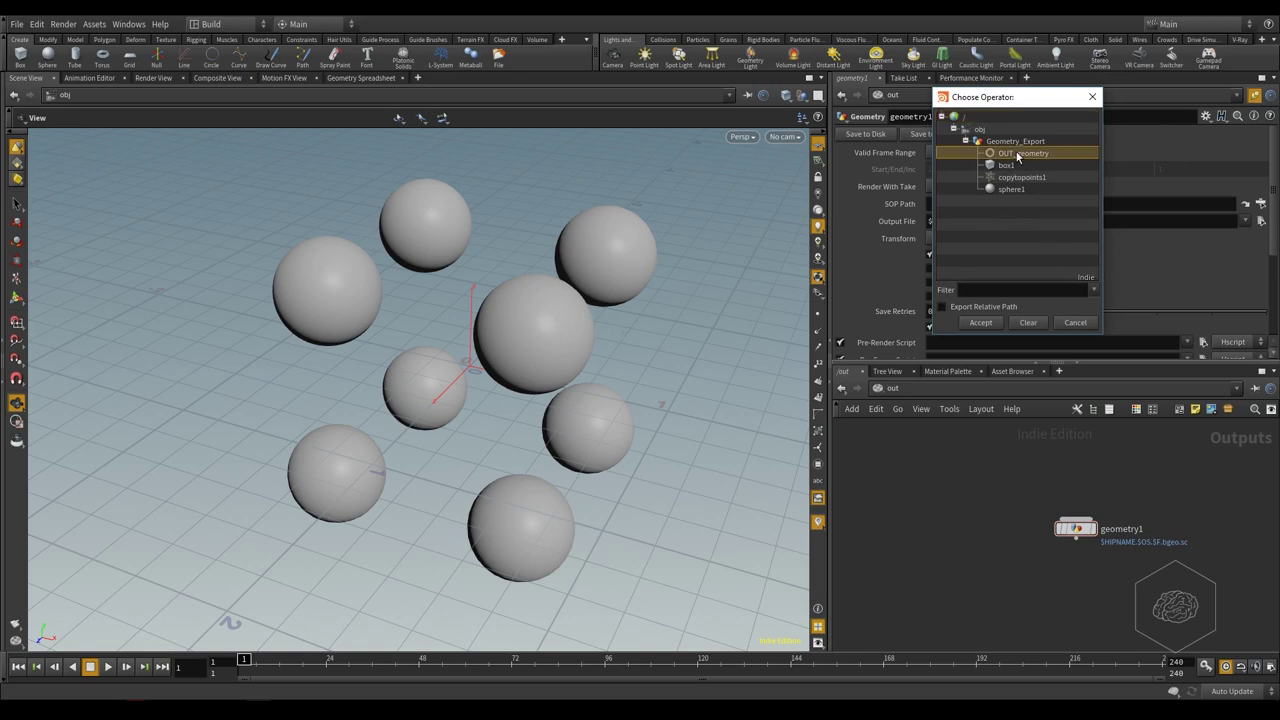
{"action": "left_click", "coordinate": [984, 322]}
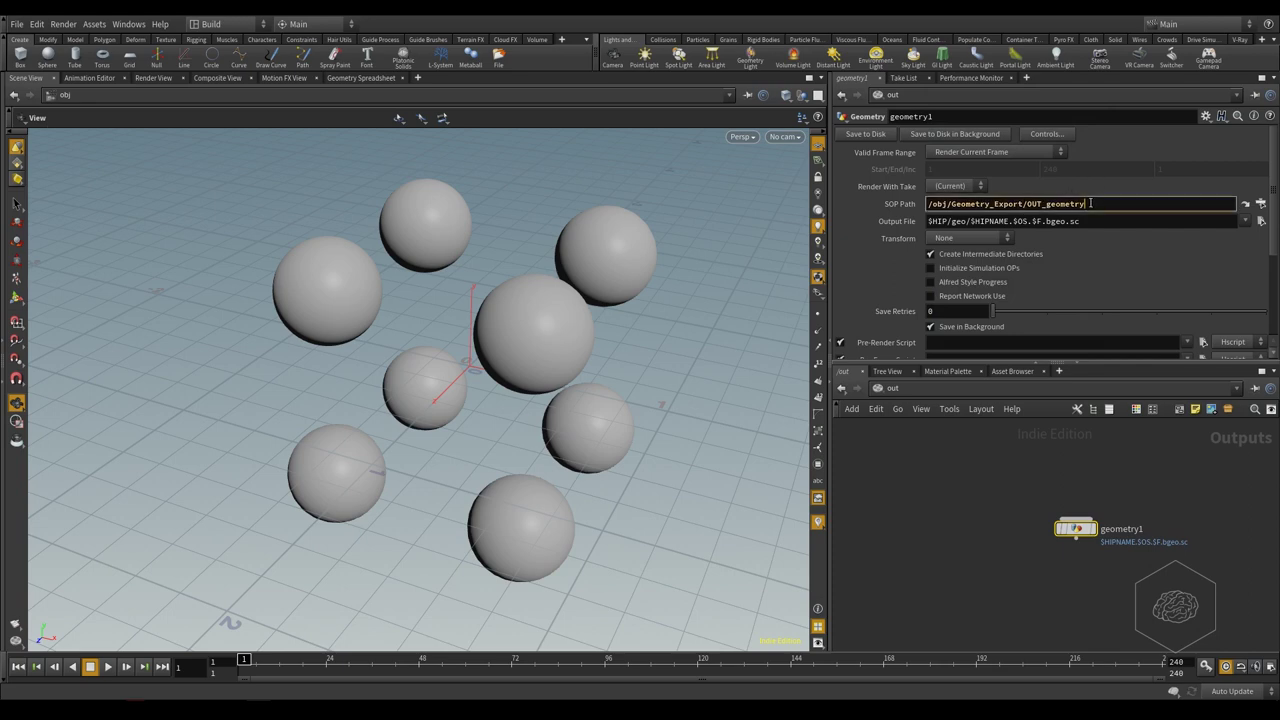
{"action": "left_click", "coordinate": [951, 226]}
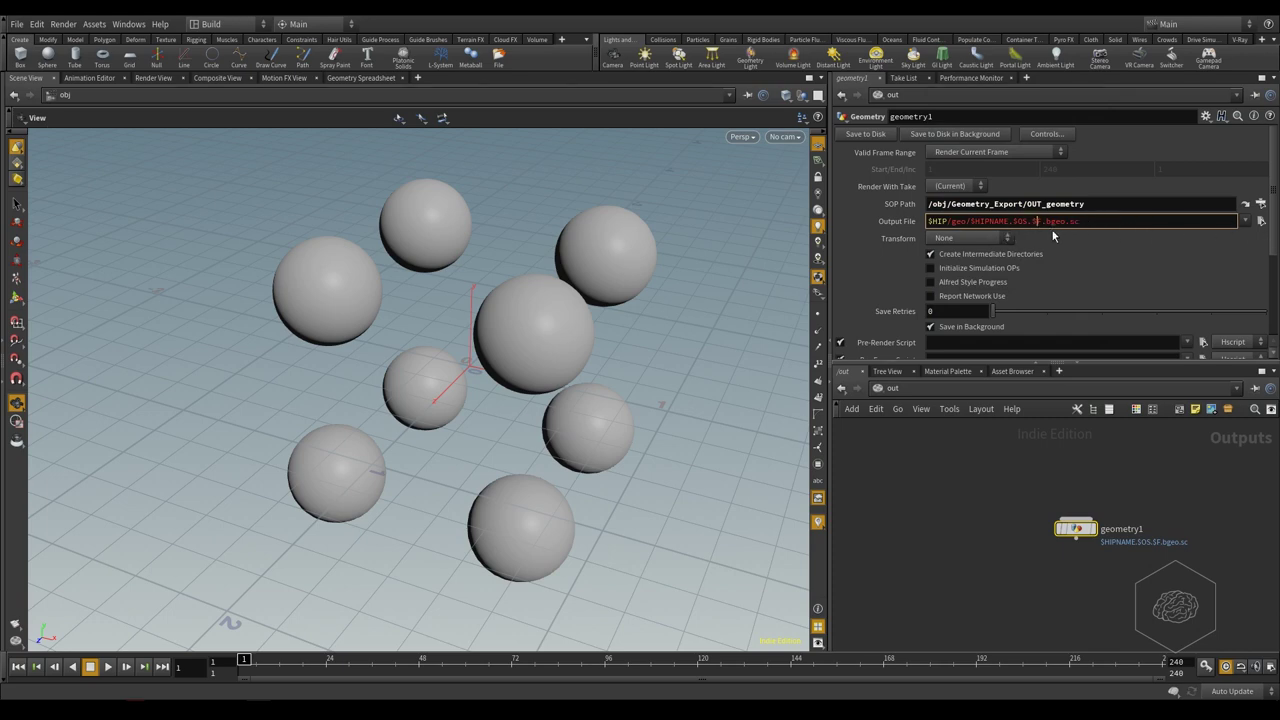
{"action": "left_click_drag", "start_coordinate": [1068, 222], "coordinate": [1146, 225]}
{"action": "left_click", "coordinate": [1147, 221]}
- Switch to /obj and dive into Geometry_Export to view copytopoints1, OUT_geometry and rop_alembic1
{"action": "left_click", "coordinate": [1001, 388]}
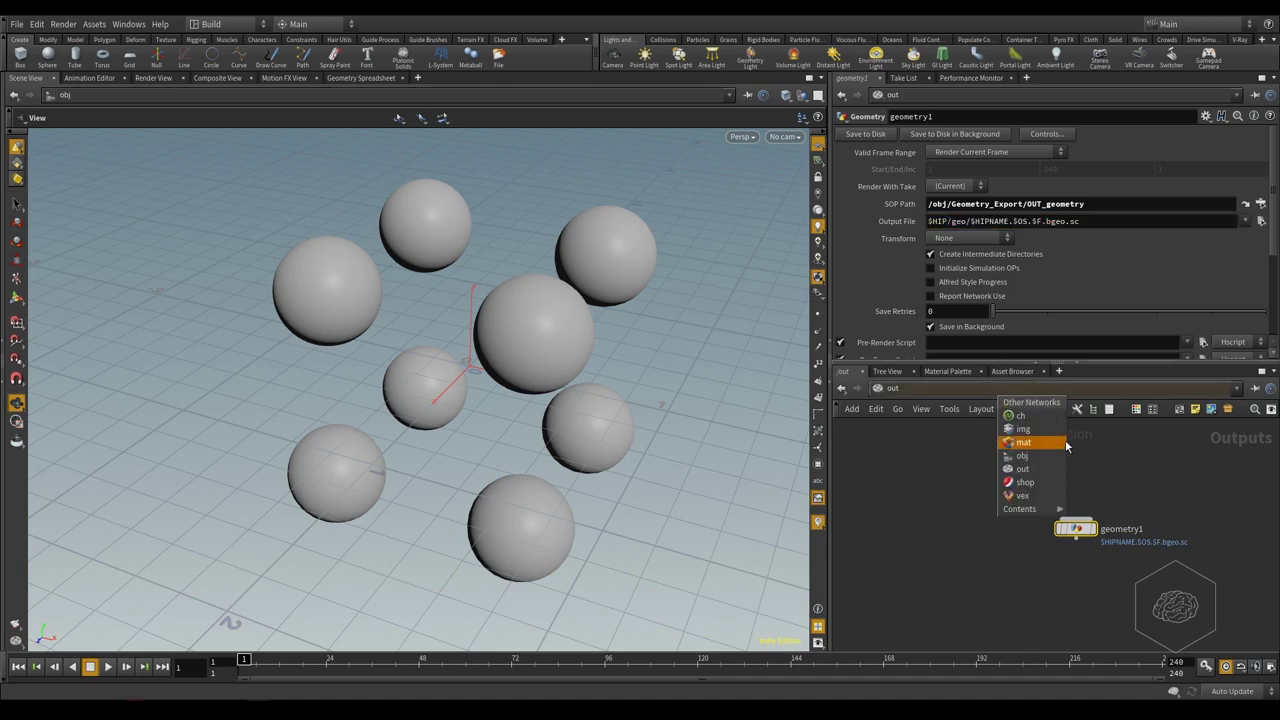
{"action": "left_click", "coordinate": [1034, 456]}
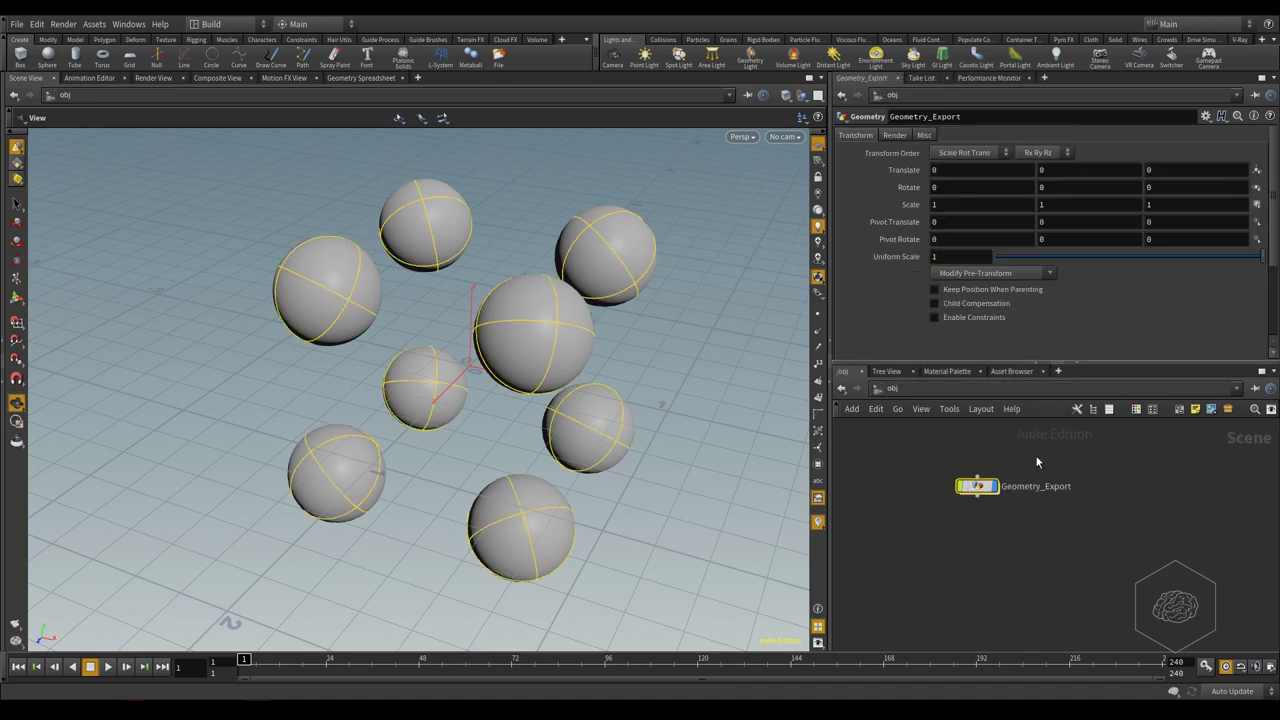
{"action": "double_click", "coordinate": [958, 492]}
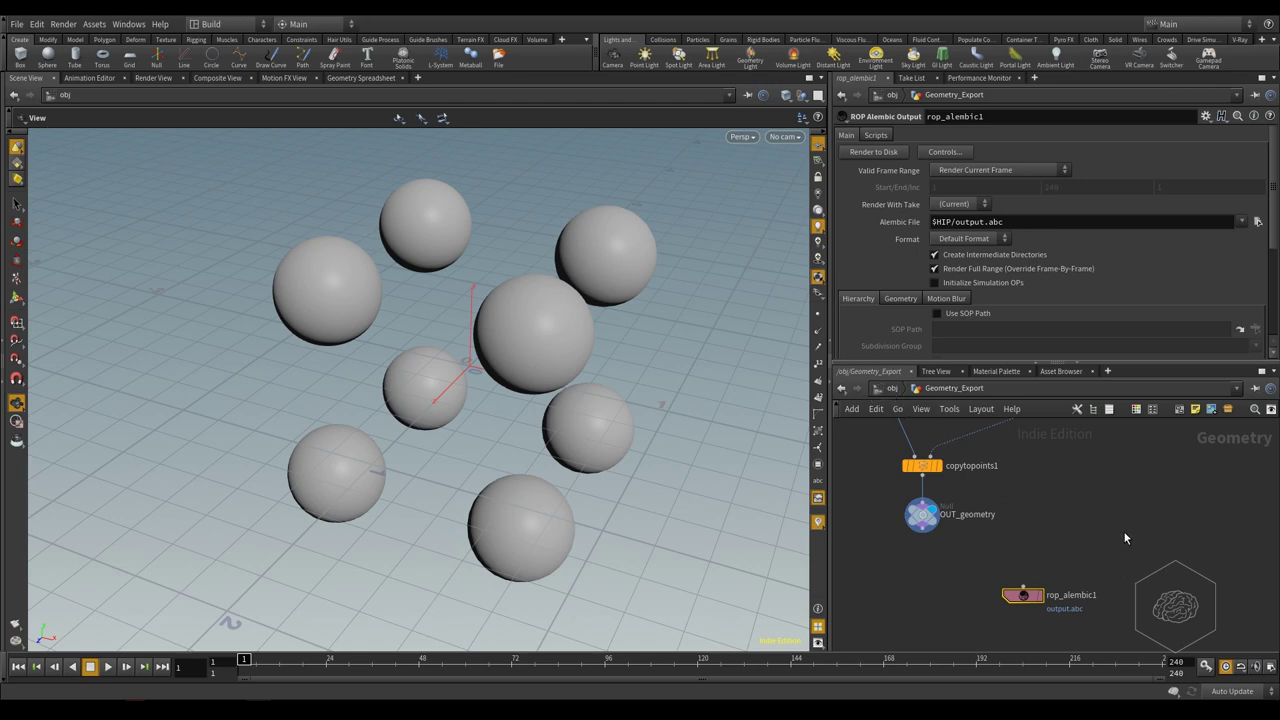
{"action": "middle_click_drag", "start_coordinate": [1125, 538], "coordinate": [1129, 550]}
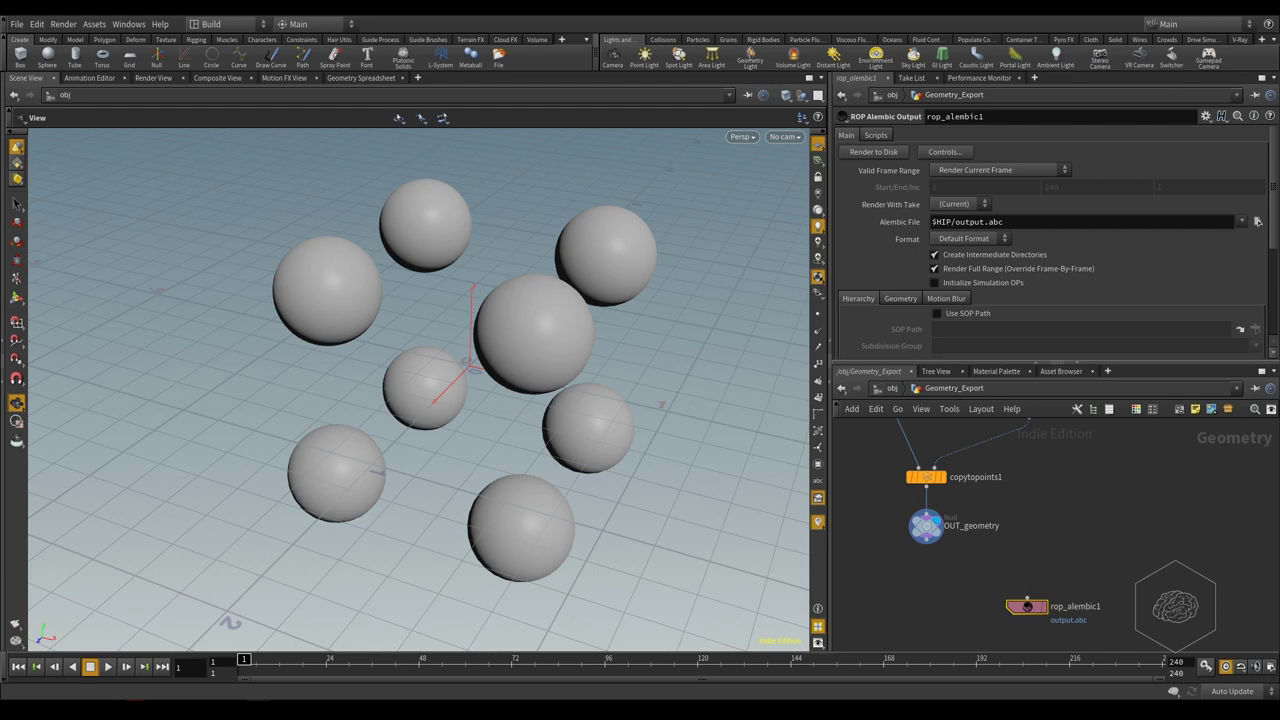
- Return to /out and duplicate geometry1 into geometry2 and geometry3
{"action": "left_click", "coordinate": [892, 388]}
{"action": "left_click", "coordinate": [955, 390]}
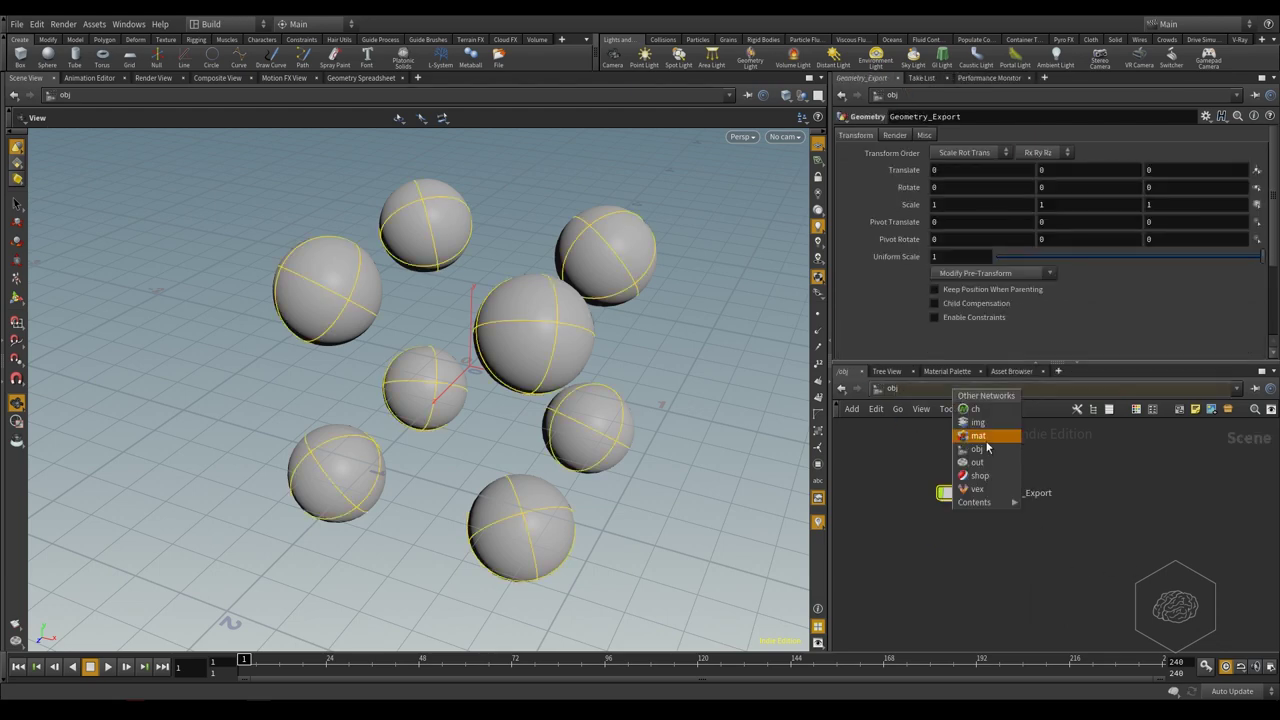
{"action": "left_click", "coordinate": [990, 455]}
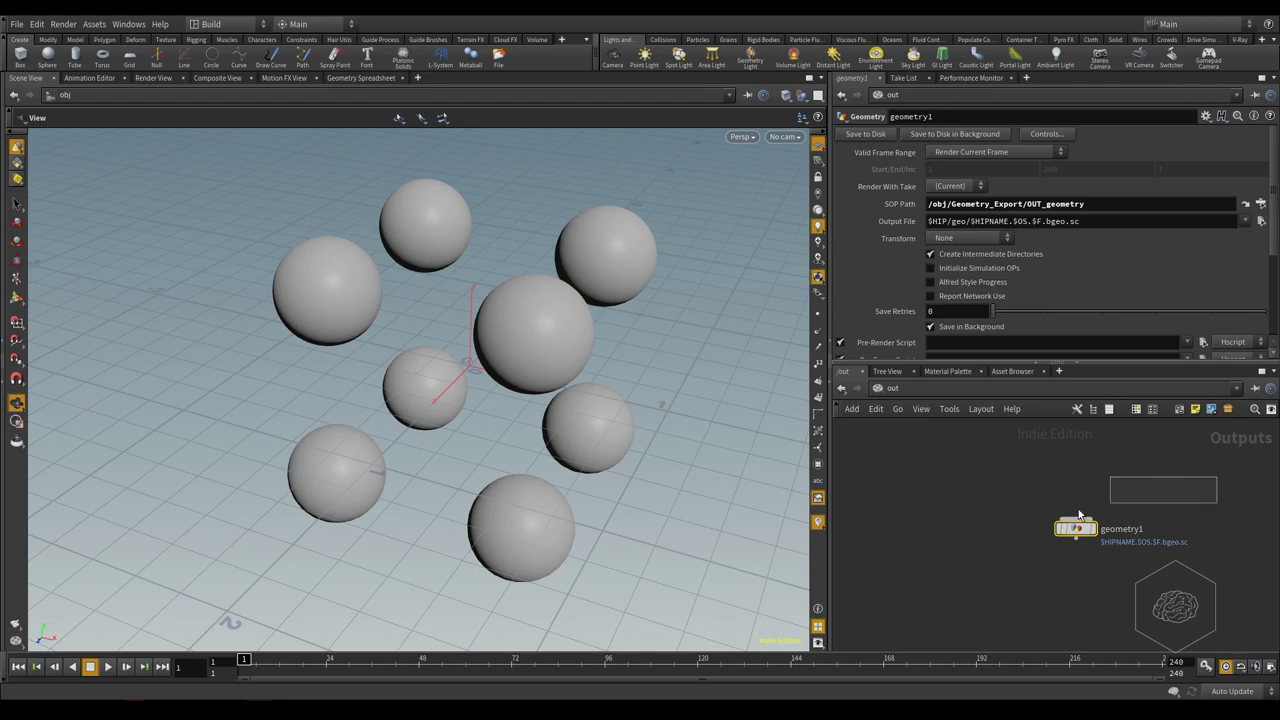
{"action": "left_click_drag", "start_coordinate": [1095, 528], "coordinate": [975, 458]}
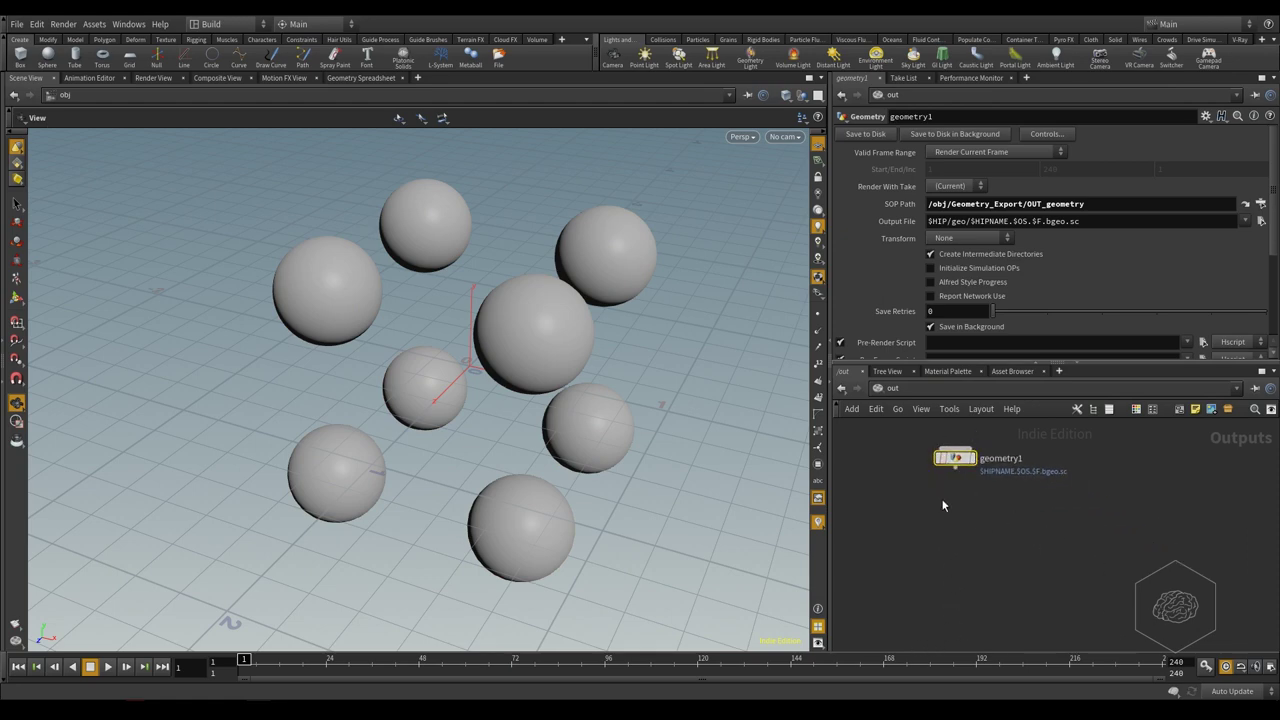
{"action": "left_click_drag", "start_coordinate": [950, 463], "coordinate": [996, 568]}
{"action": "key", "text": "ctrl+v"}
{"action": "left_click", "coordinate": [1148, 491]}
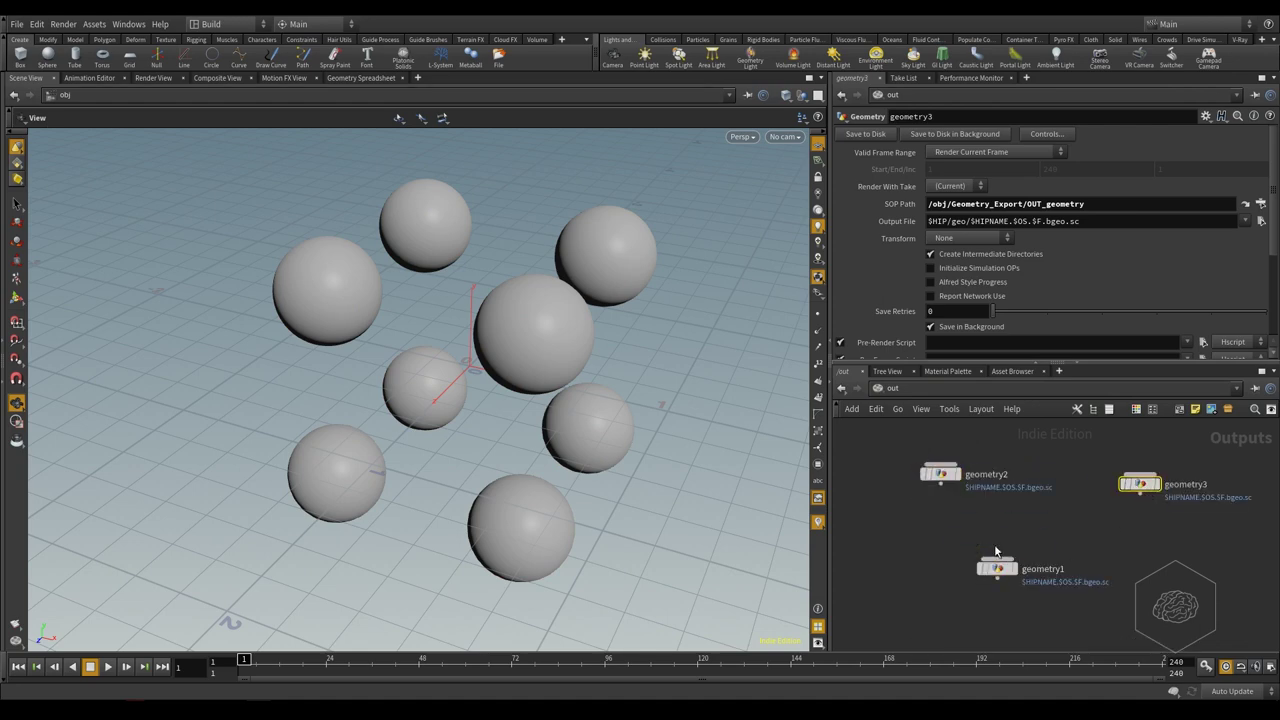
- Chain geometry2 into geometry1 into geometry3 and lay them out with L
{"action": "left_click", "coordinate": [940, 487]}
{"action": "left_click", "coordinate": [1018, 560]}
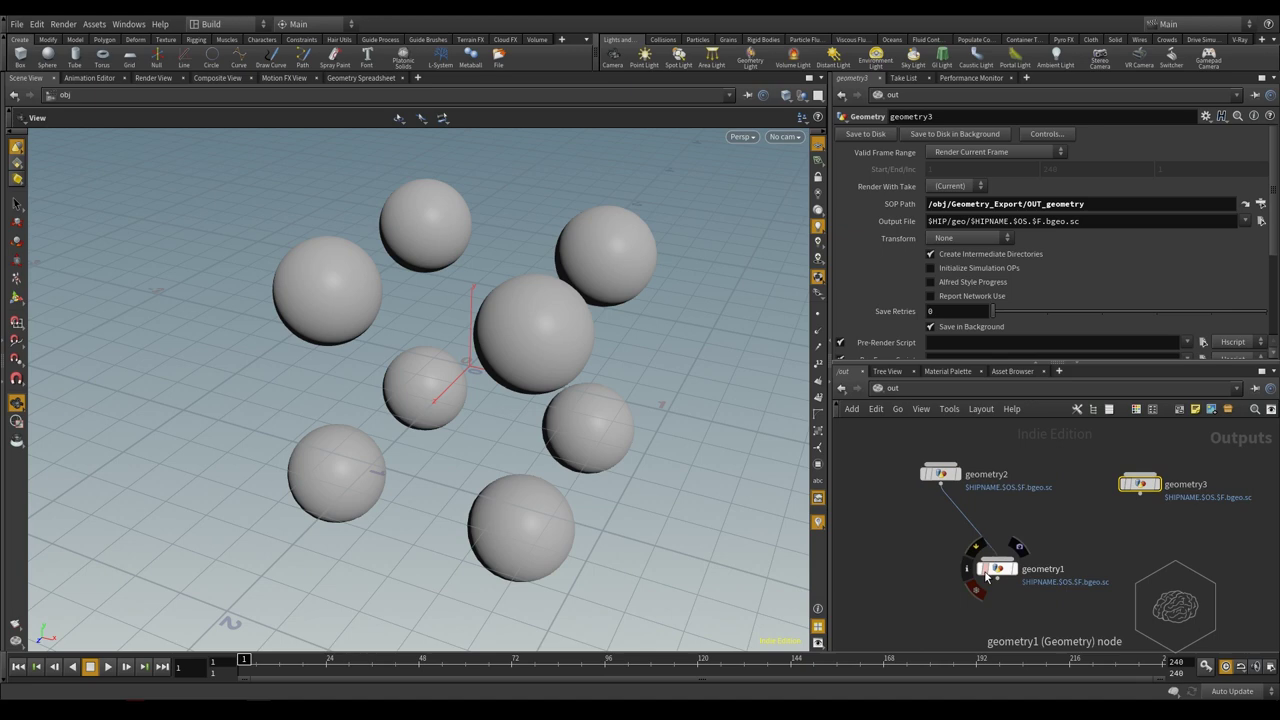
{"action": "left_click_drag", "start_coordinate": [992, 566], "coordinate": [930, 506]}
{"action": "left_click_drag", "start_coordinate": [1150, 492], "coordinate": [1170, 566]}
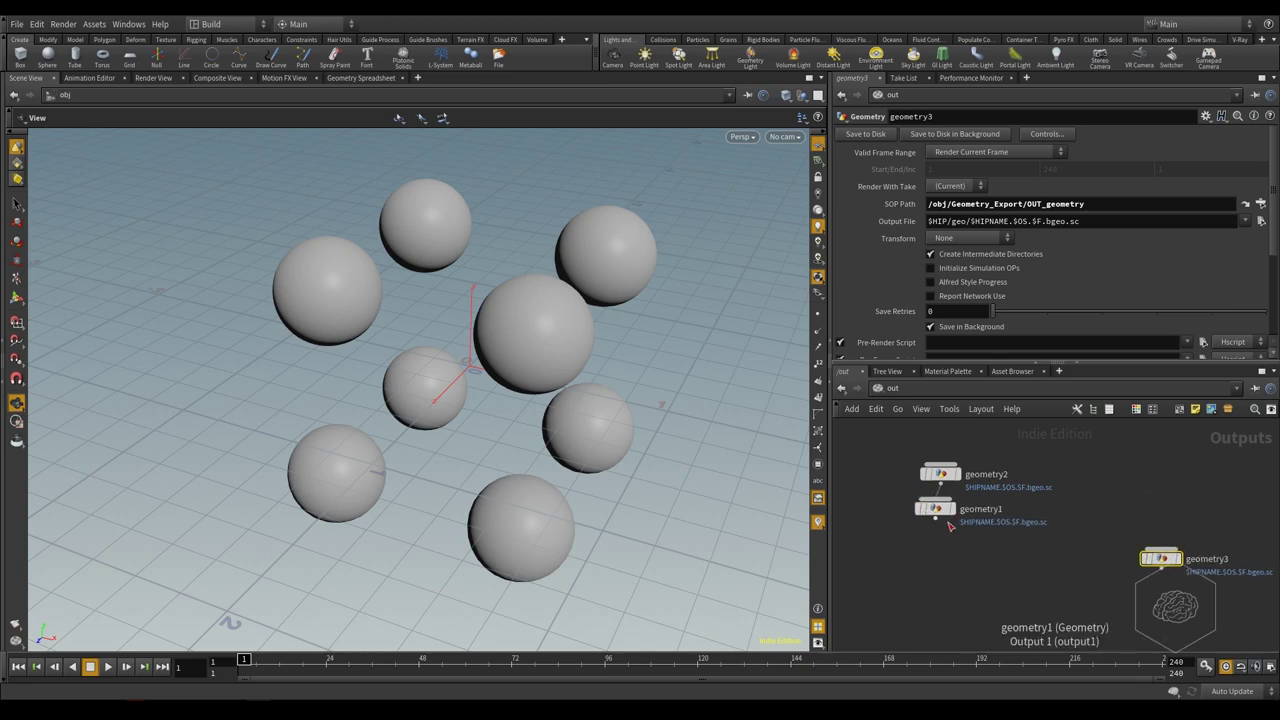
{"action": "left_click_drag", "start_coordinate": [938, 519], "coordinate": [1160, 551]}
{"action": "key", "text": "l"}
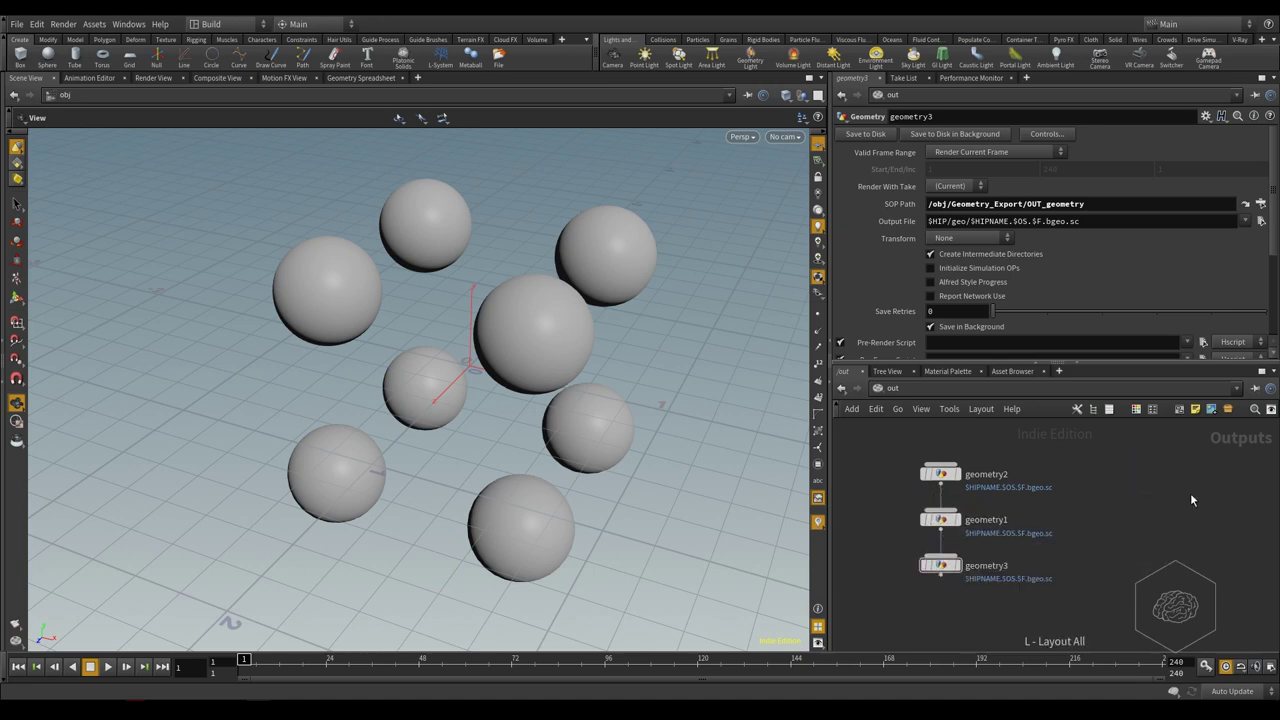
- Reconnect geometry2 into geometry1 and adjust the nodes' positions
{"action": "left_click_drag", "start_coordinate": [1150, 452], "coordinate": [892, 488]}
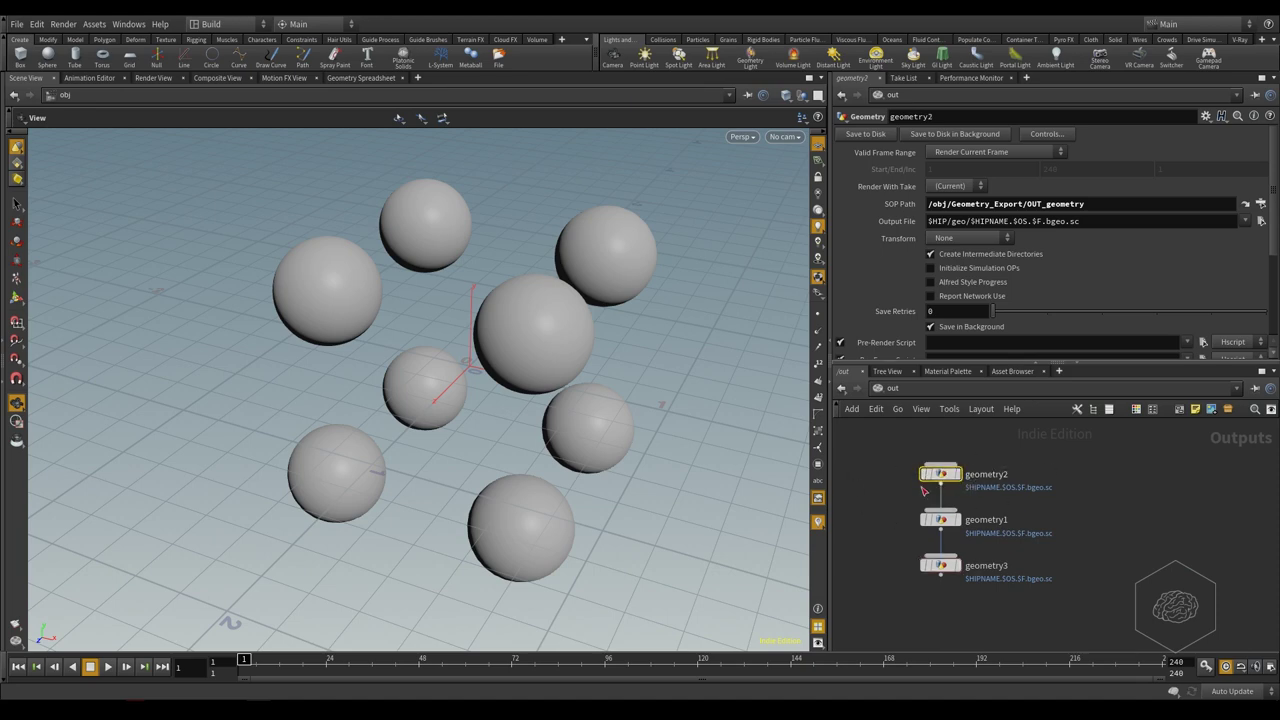
{"action": "left_click_drag", "start_coordinate": [939, 484], "coordinate": [940, 511]}
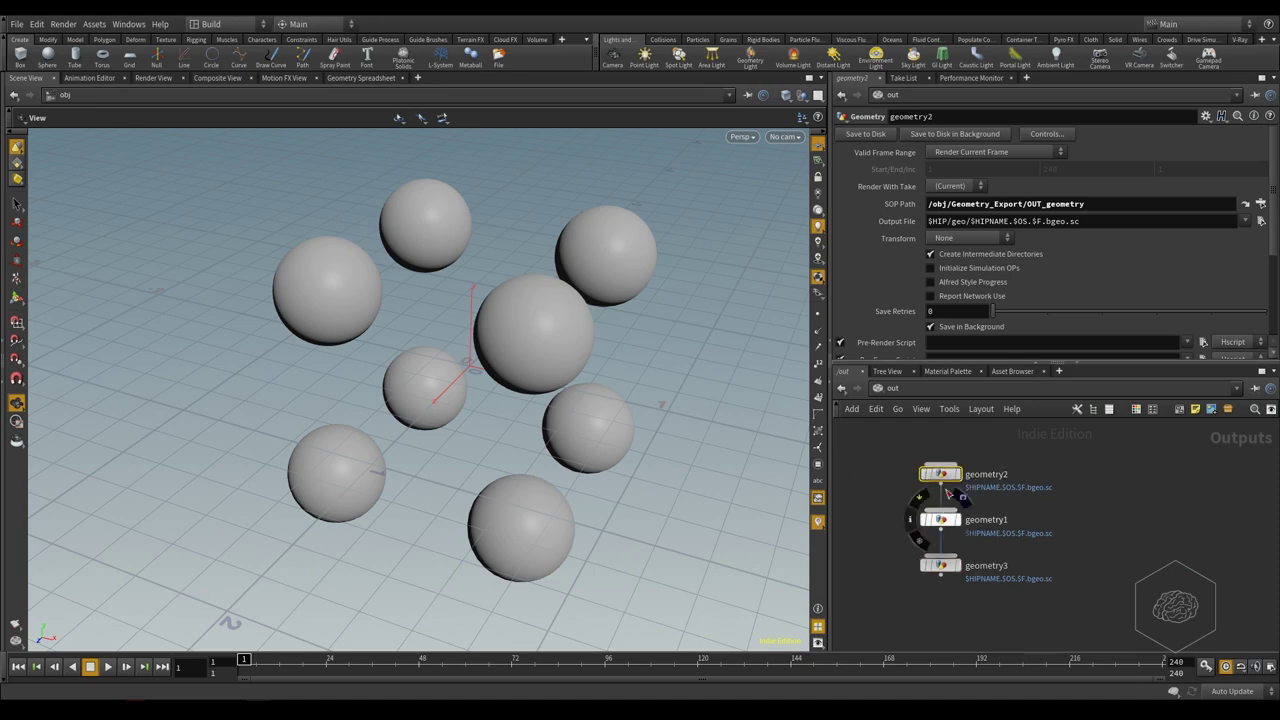
{"action": "mouse_move", "coordinate": [962, 530]}
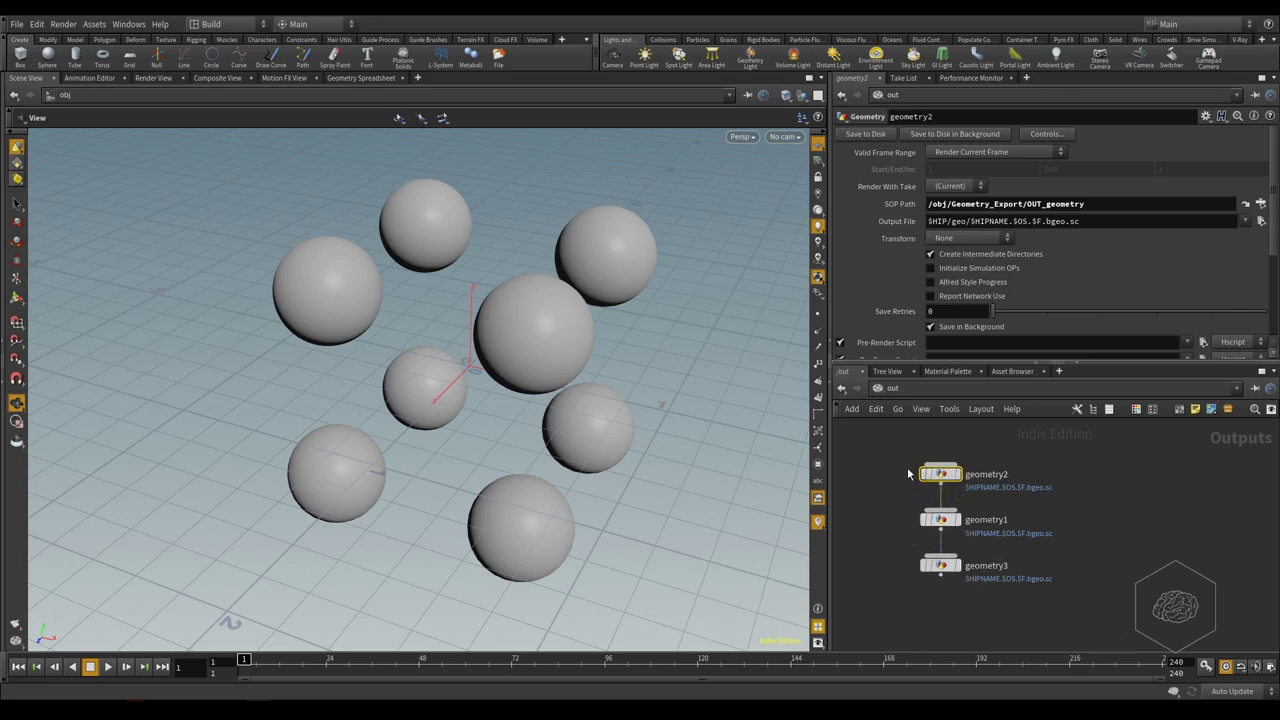
{"action": "scroll", "coordinate": [974, 443], "scroll_direction": "up", "scroll_amount": 1}
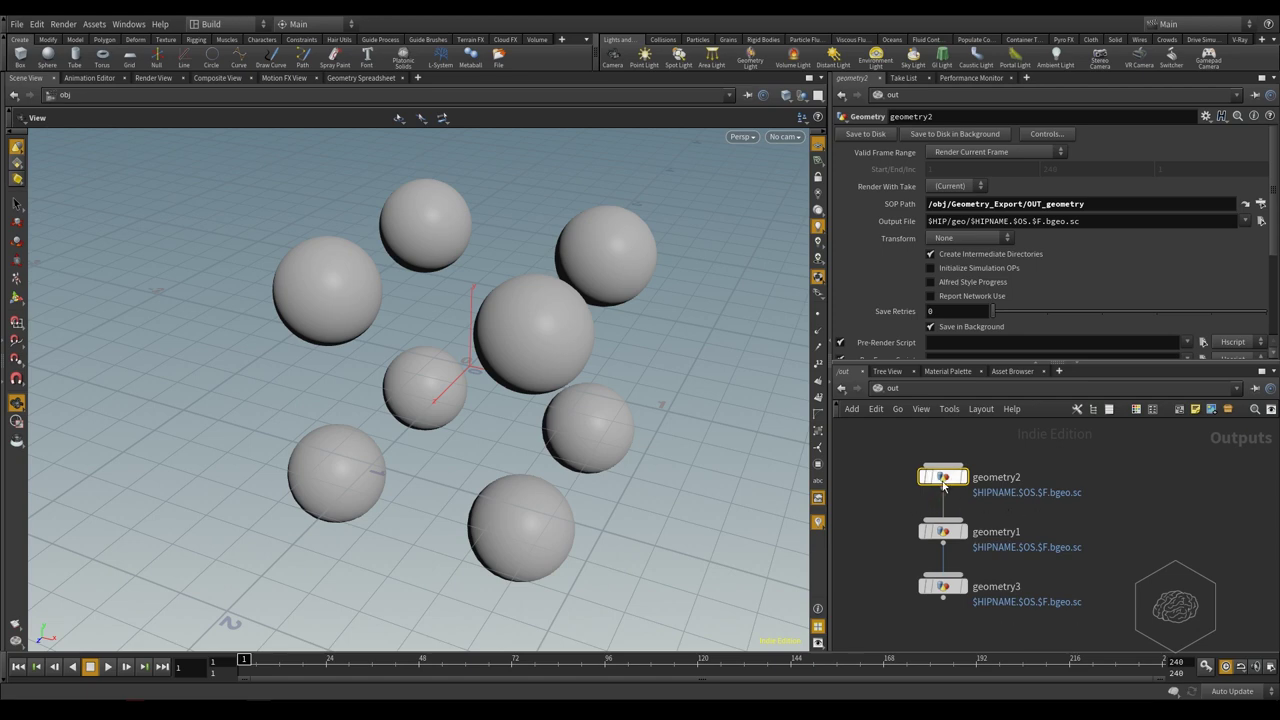
{"action": "mouse_move", "coordinate": [943, 481]}
{"action": "left_mouse_down"}
{"action": "mouse_move", "coordinate": [929, 456]}
{"action": "mouse_move", "coordinate": [941, 462]}
{"action": "left_mouse_up"}
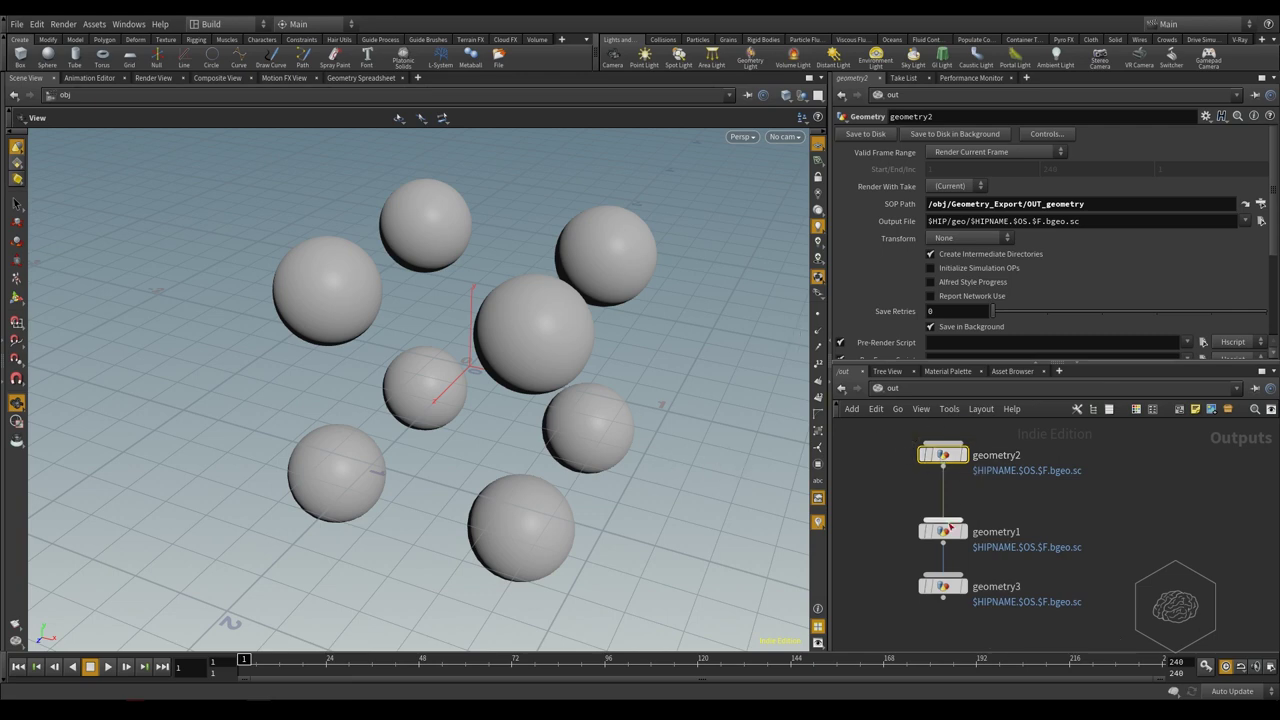
{"action": "left_click_drag", "start_coordinate": [944, 533], "coordinate": [947, 512]}
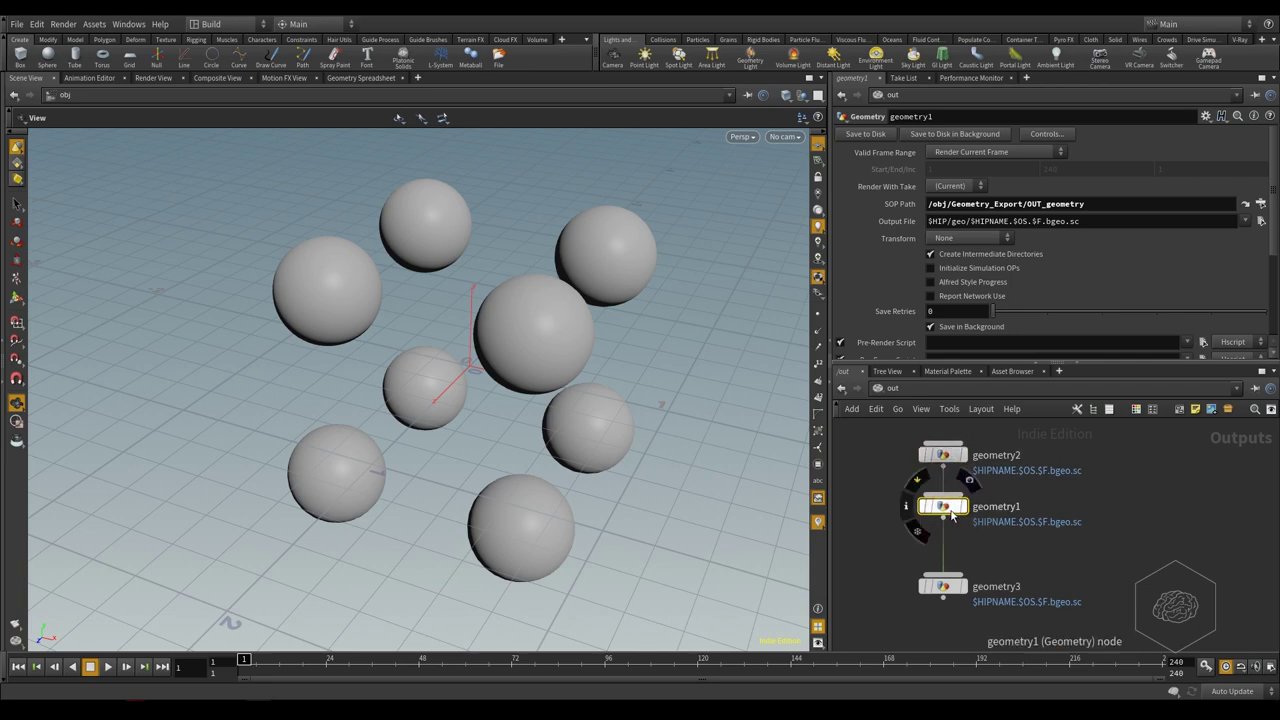
{"action": "left_click_drag", "start_coordinate": [952, 516], "coordinate": [952, 525]}
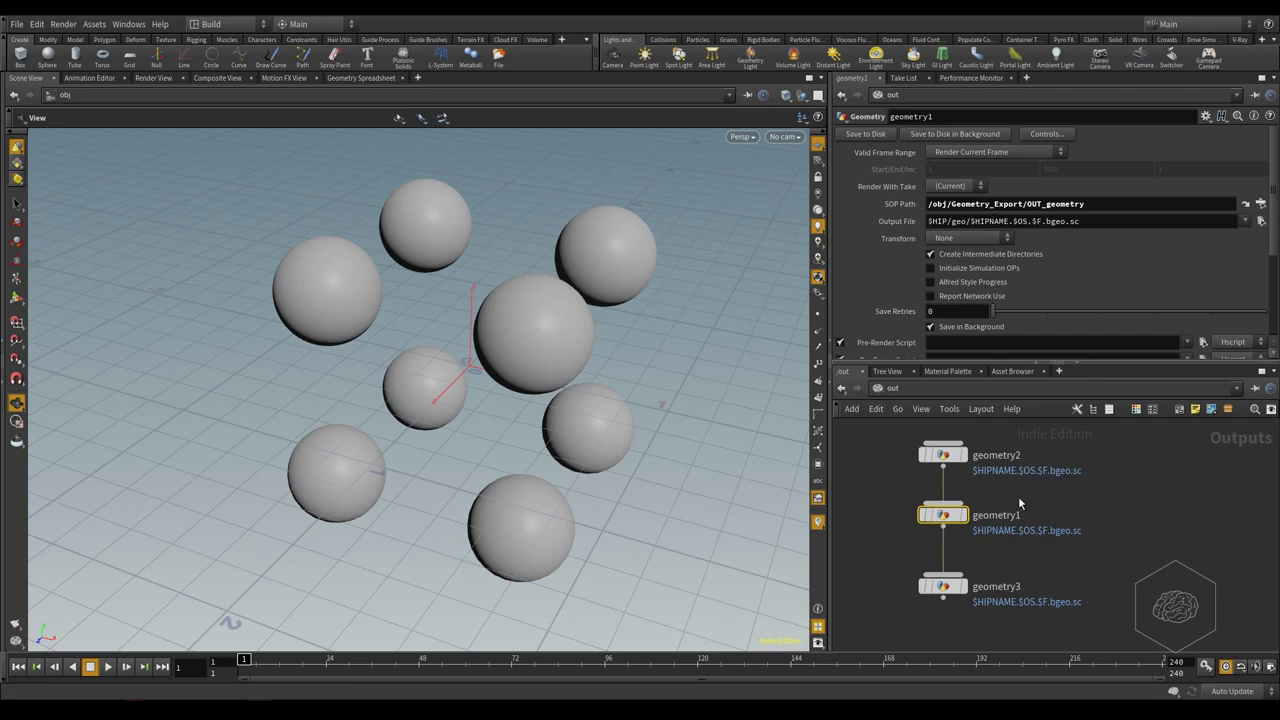
- Box-select all three geometry output nodes and delete them
{"action": "left_click_drag", "start_coordinate": [1216, 436], "coordinate": [918, 604]}
{"action": "left_click", "coordinate": [1225, 525]}
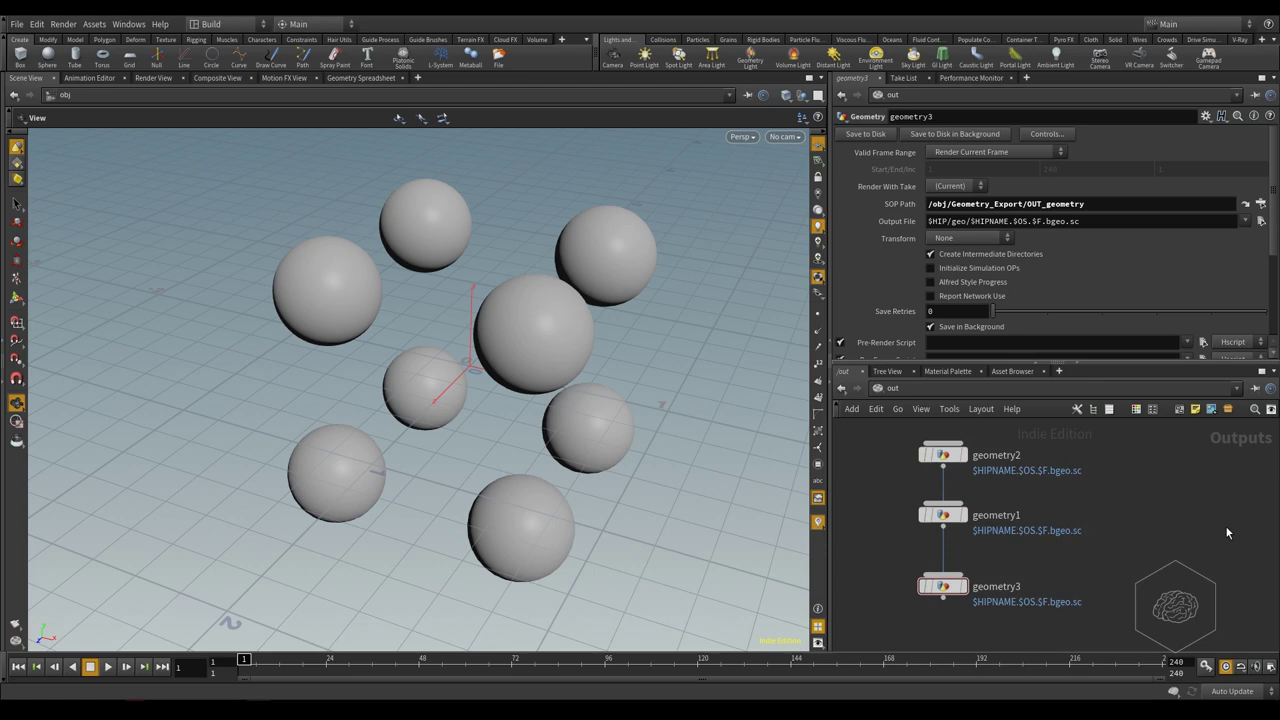
{"action": "left_click_drag", "start_coordinate": [1194, 434], "coordinate": [832, 594]}
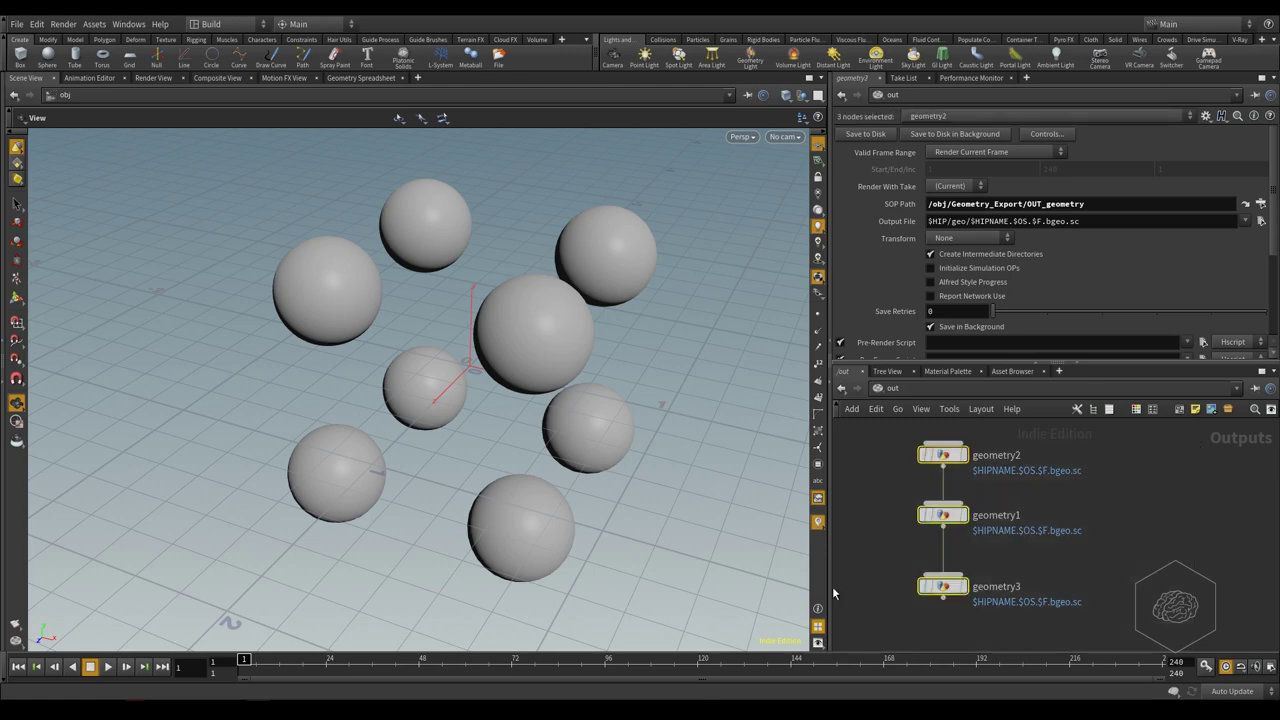
{"action": "key", "text": "Delete"}
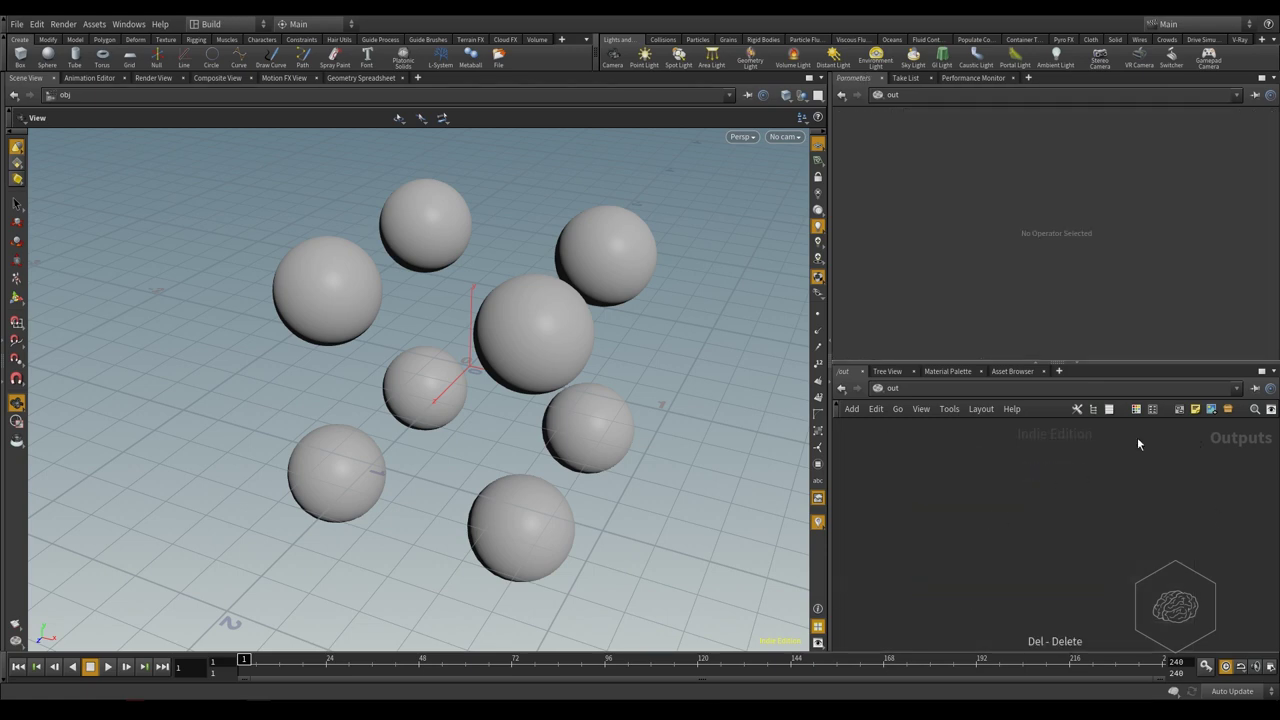
- Go inside Geometry_Export and wire OUT_geometry into rop_alembic1
{"action": "left_click", "coordinate": [898, 390]}
{"action": "left_click", "coordinate": [928, 461]}
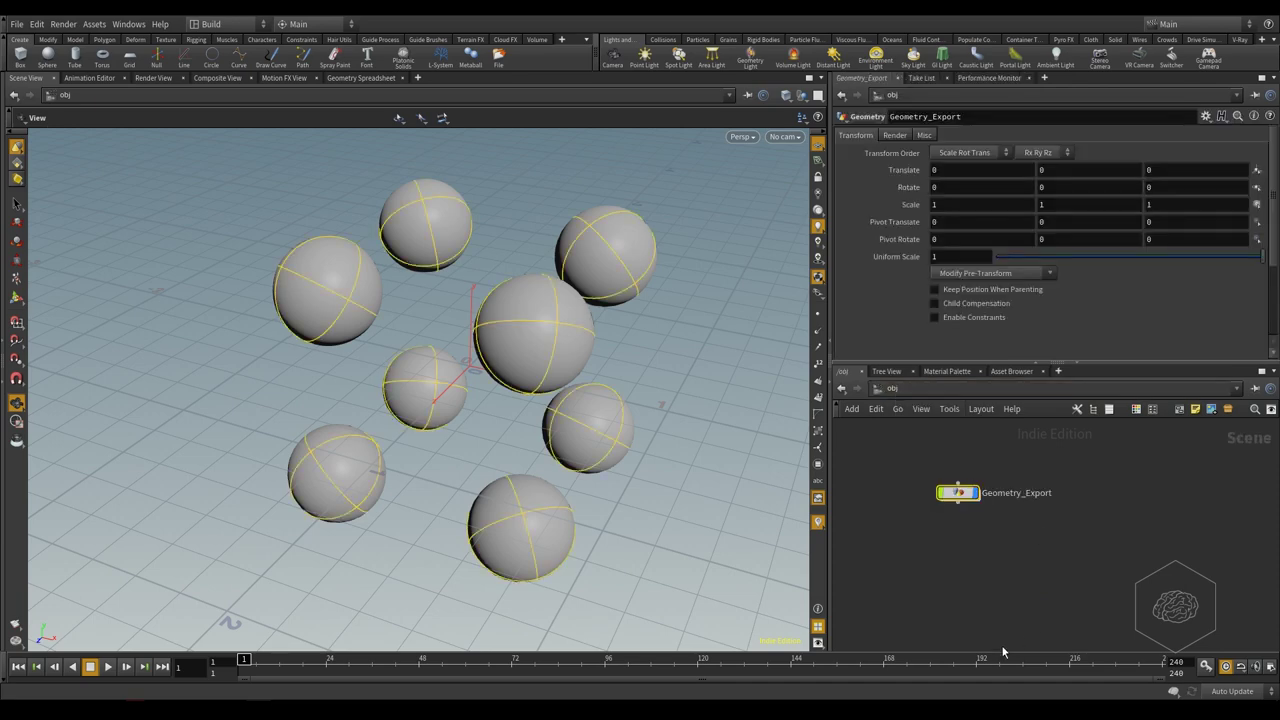
{"action": "double_click", "coordinate": [962, 493]}
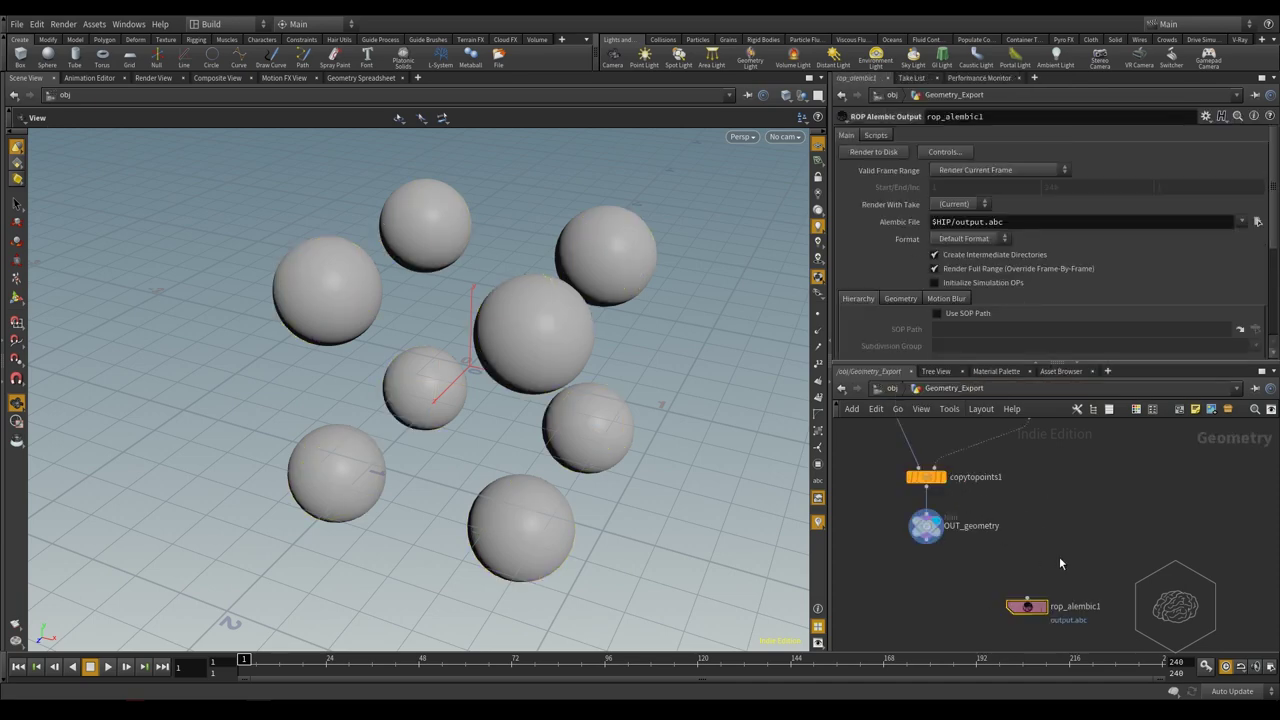
{"action": "middle_click_drag", "start_coordinate": [1061, 563], "coordinate": [1028, 485]}
{"action": "scroll", "coordinate": [1034, 600], "scroll_direction": "up", "scroll_amount": 3}
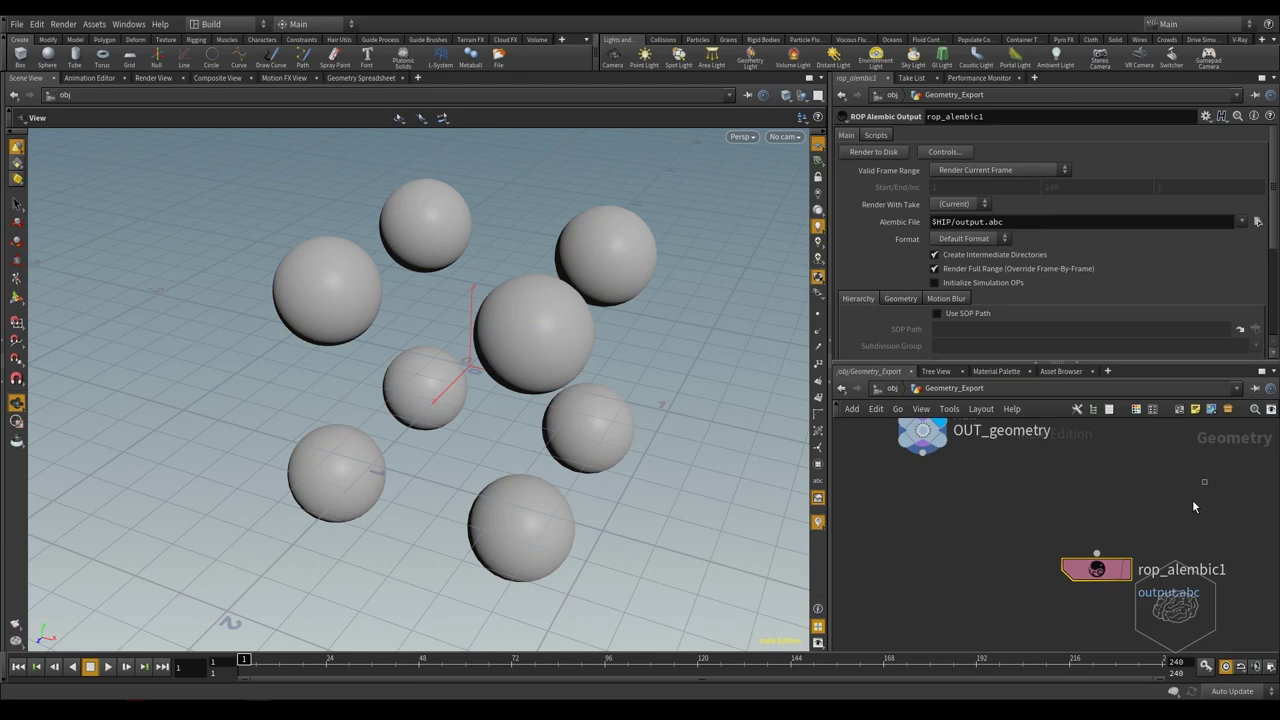
{"action": "left_click", "coordinate": [923, 458]}
{"action": "left_click", "coordinate": [1096, 553]}
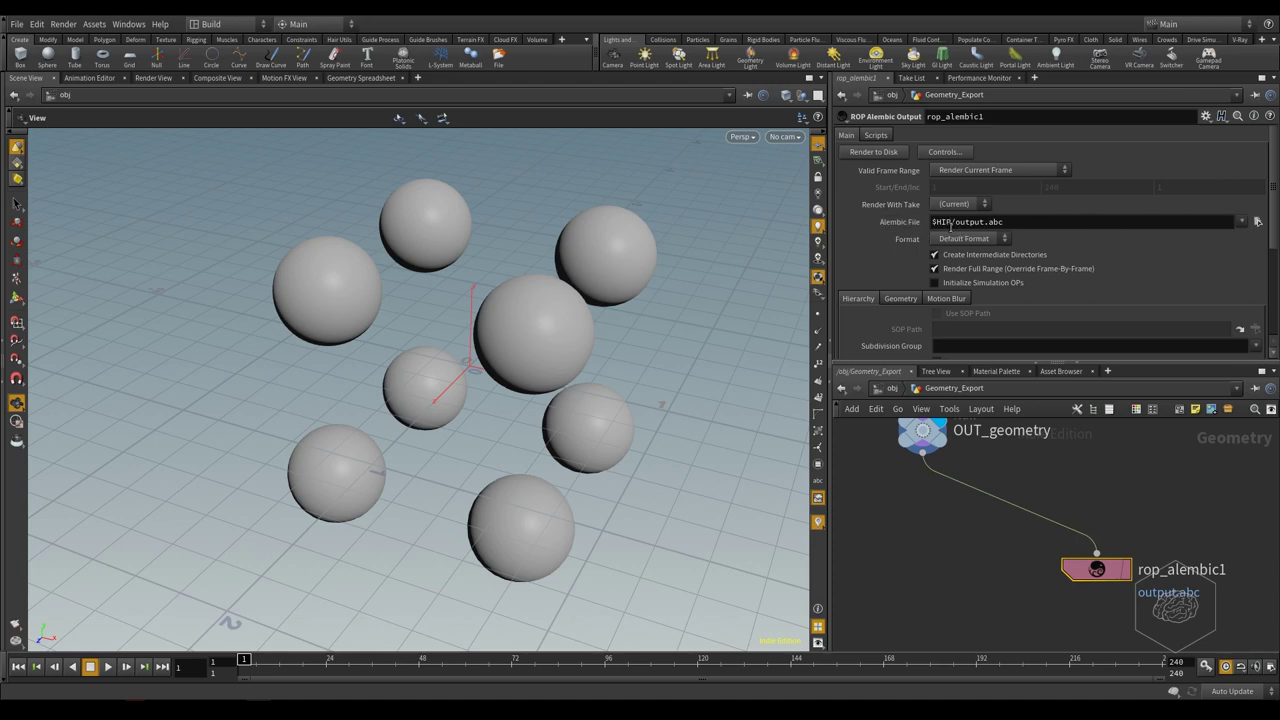
- Turn on Initialize Simulation OPs on rop_alembic1 and save the scene
{"action": "double_click", "coordinate": [950, 222]}
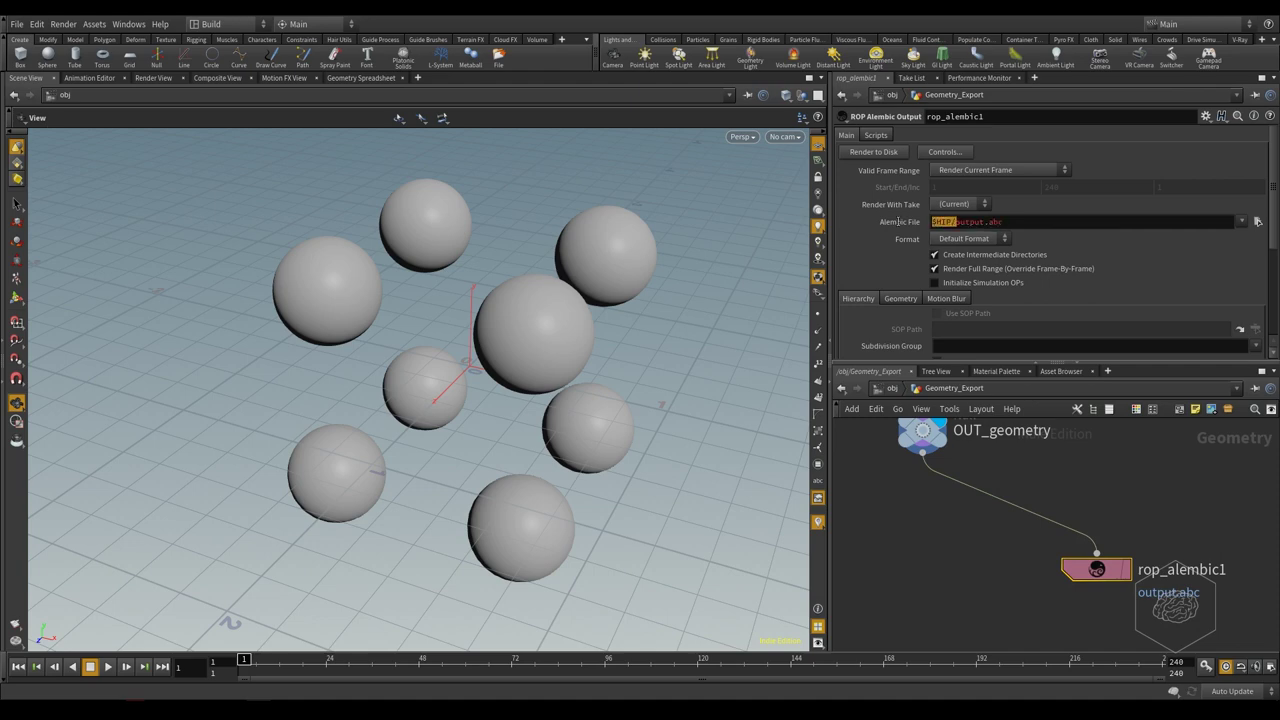
{"action": "left_click", "coordinate": [985, 225]}
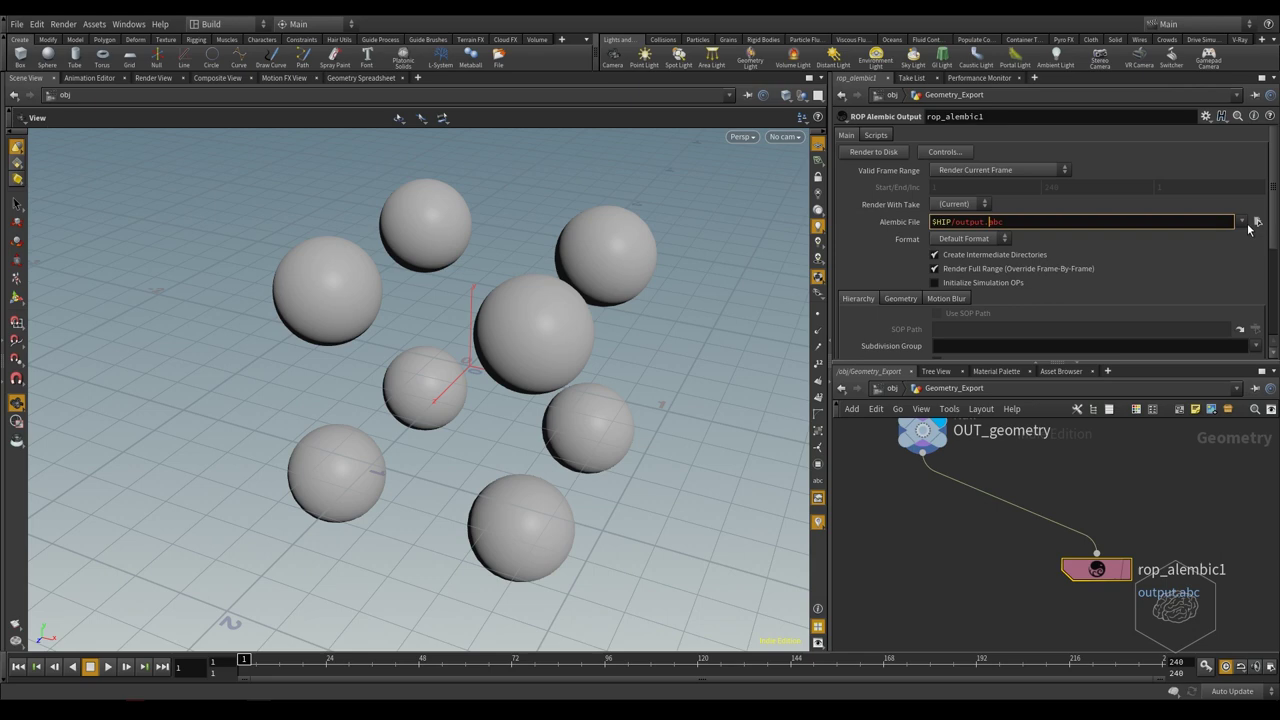
{"action": "left_click", "coordinate": [934, 282]}
{"action": "key", "text": "ctrl+s"}
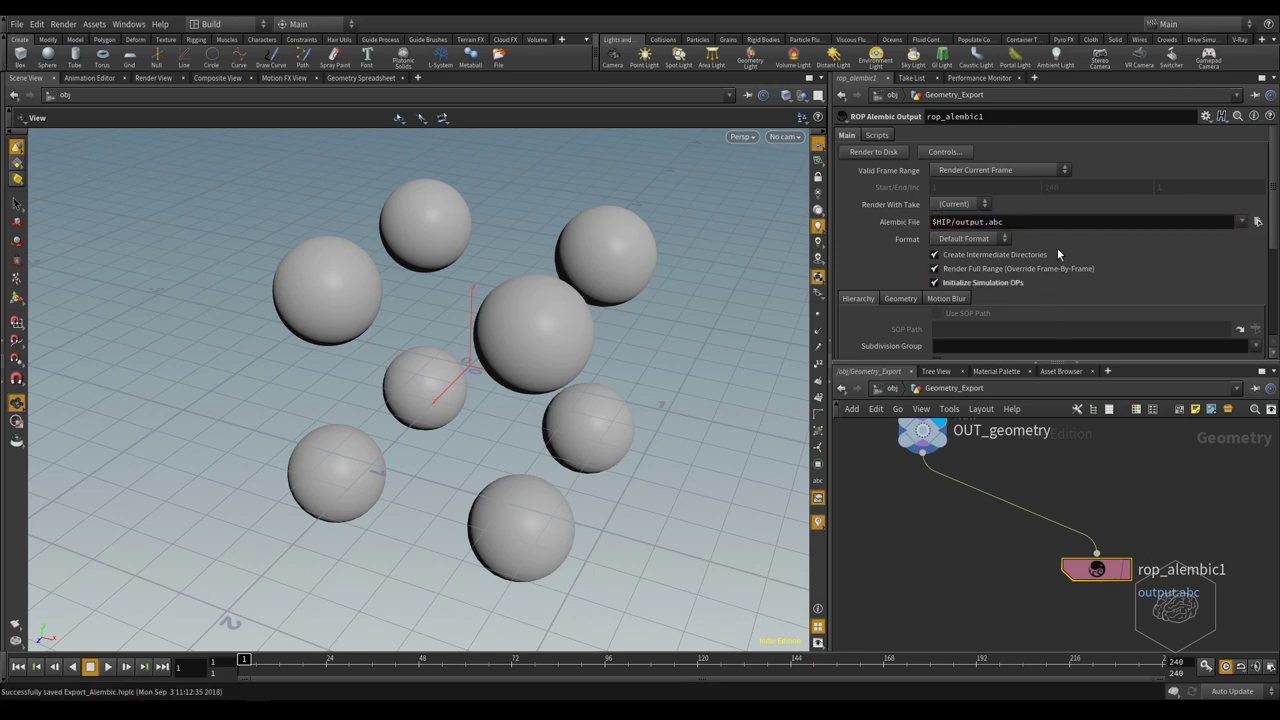
- Set rop_alembic1's Valid Frame Range to Render Current Frame
{"action": "left_click", "coordinate": [966, 171]}
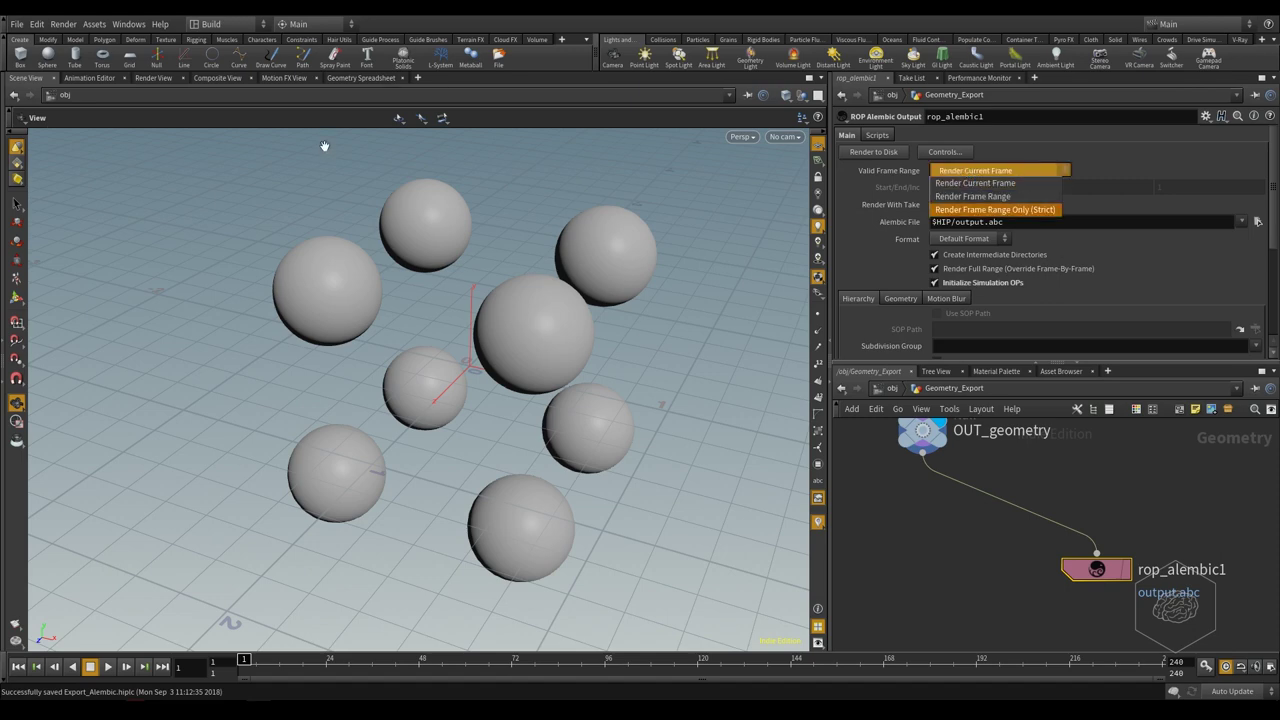
{"action": "left_click", "coordinate": [982, 196]}
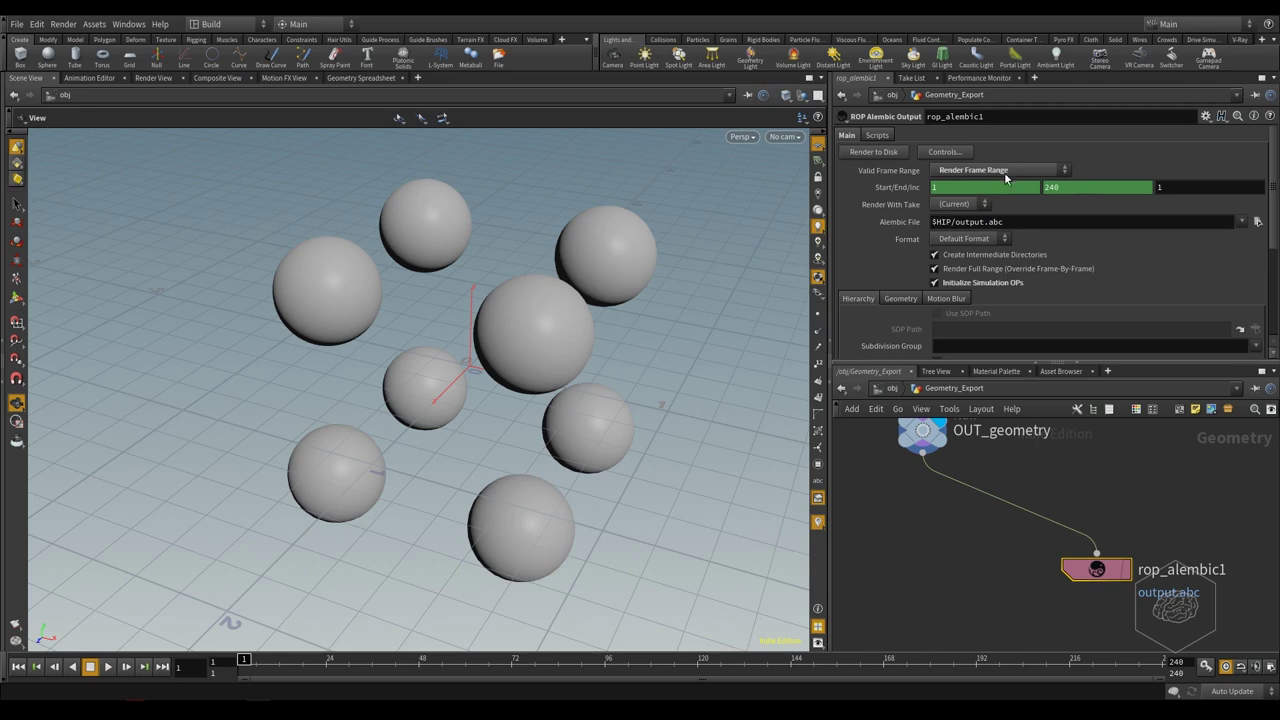
{"action": "left_click", "coordinate": [1003, 170]}
{"action": "left_click", "coordinate": [985, 173]}
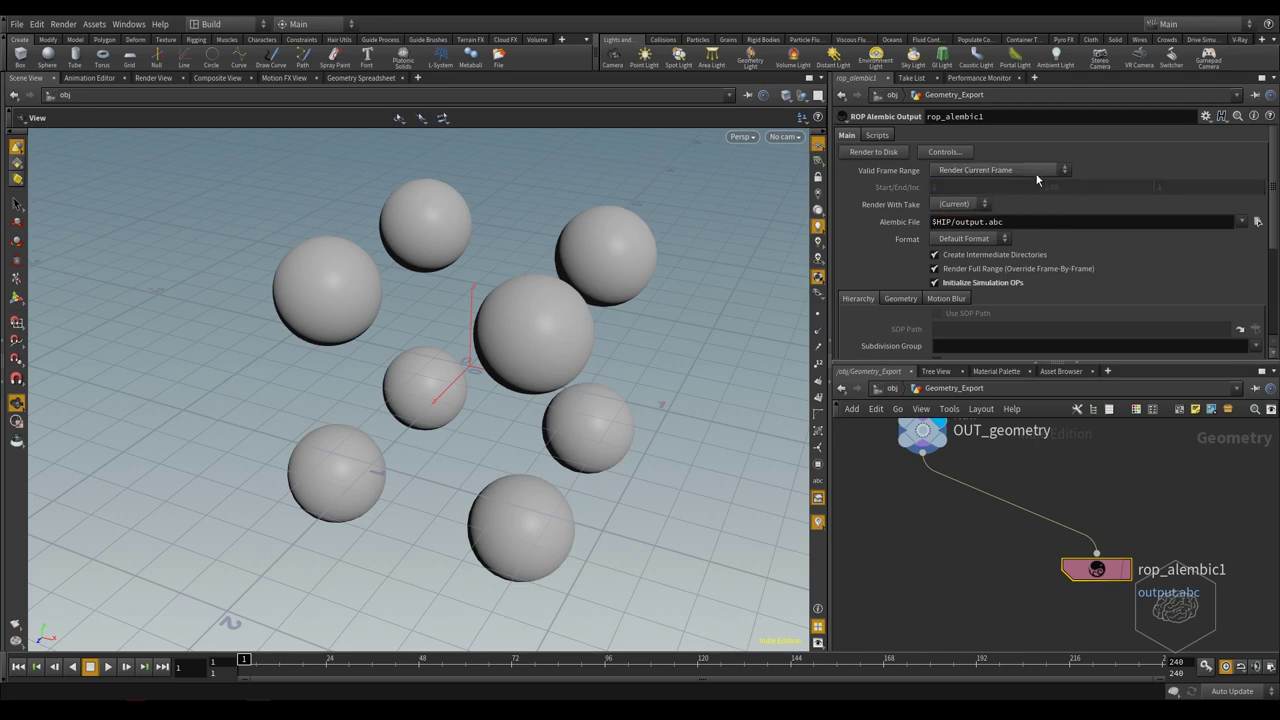
{"action": "middle_click_drag", "start_coordinate": [947, 583], "coordinate": [963, 581]}
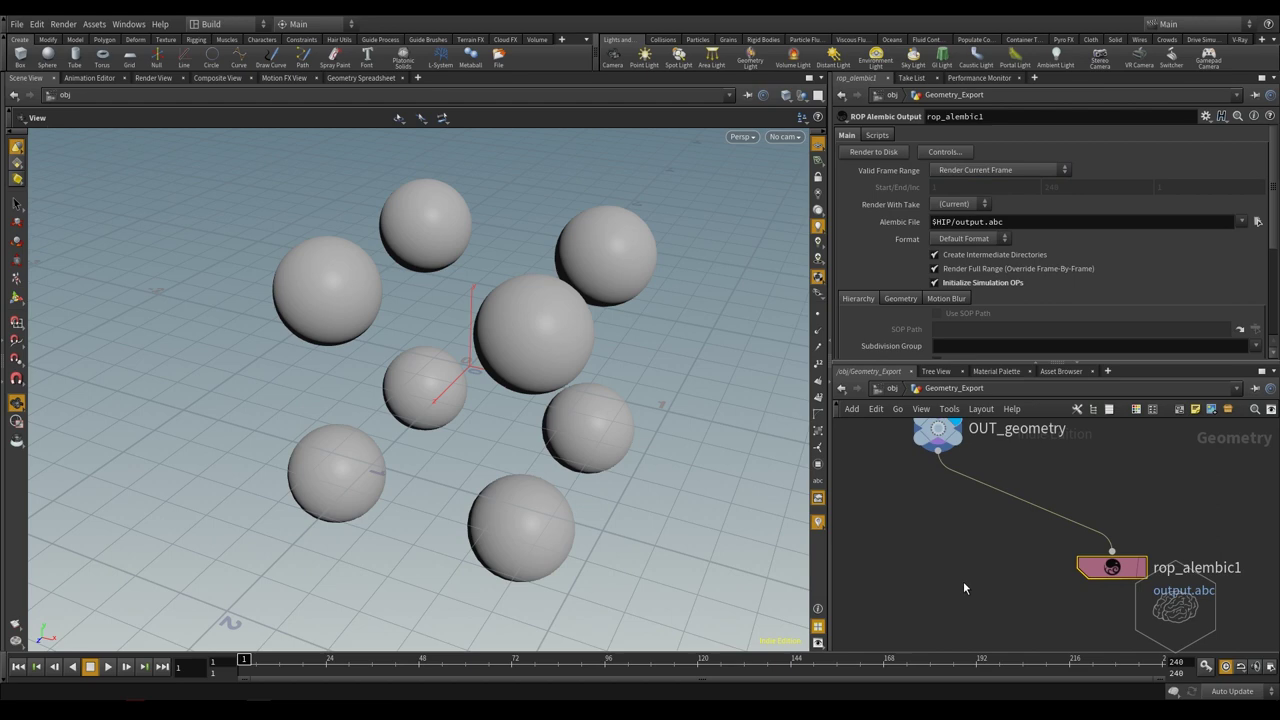
- Change the Alembic file to $HIP/muSphereCopy.abc, then open Task Manager to check system load
{"action": "double_click", "coordinate": [984, 222]}
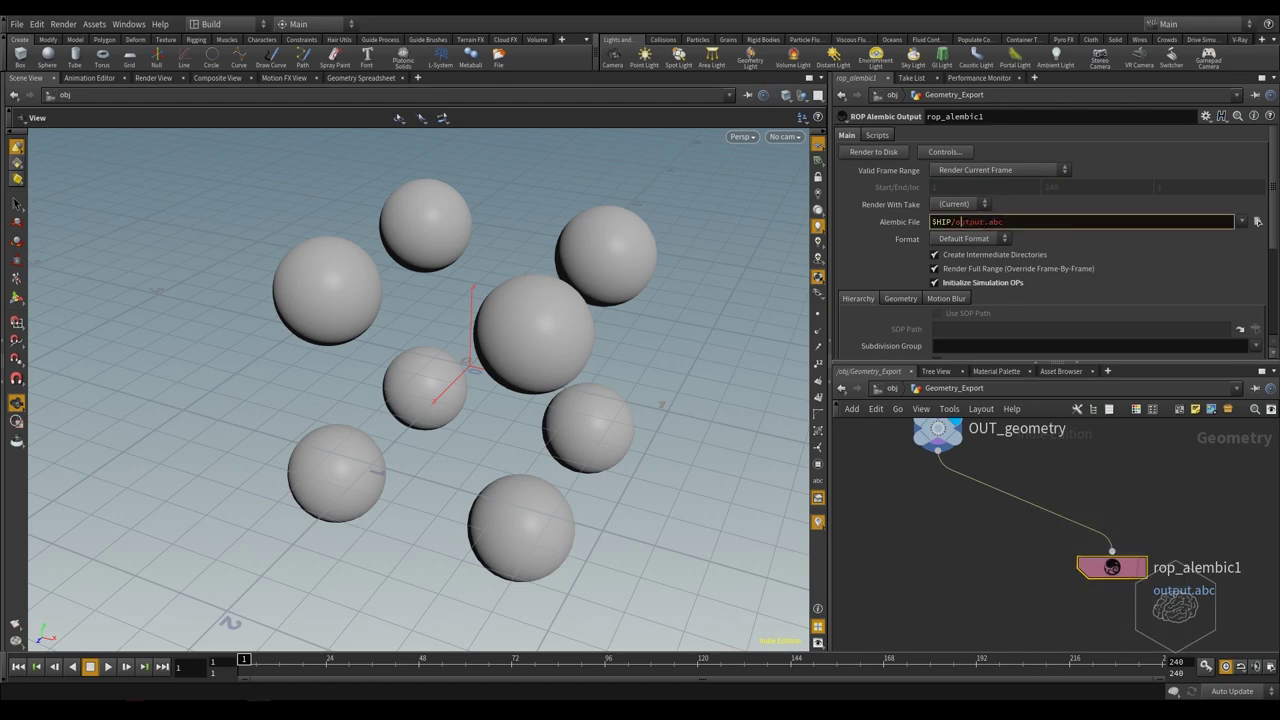
{"action": "left_click_drag", "start_coordinate": [955, 222], "coordinate": [986, 222]}
{"action": "type", "text": "mySpheresCool"}
{"action": "key", "text": "BackSpace"}
{"action": "key", "text": "BackSpace"}
{"action": "type", "text": "py"}
{"action": "key", "text": "Return"}
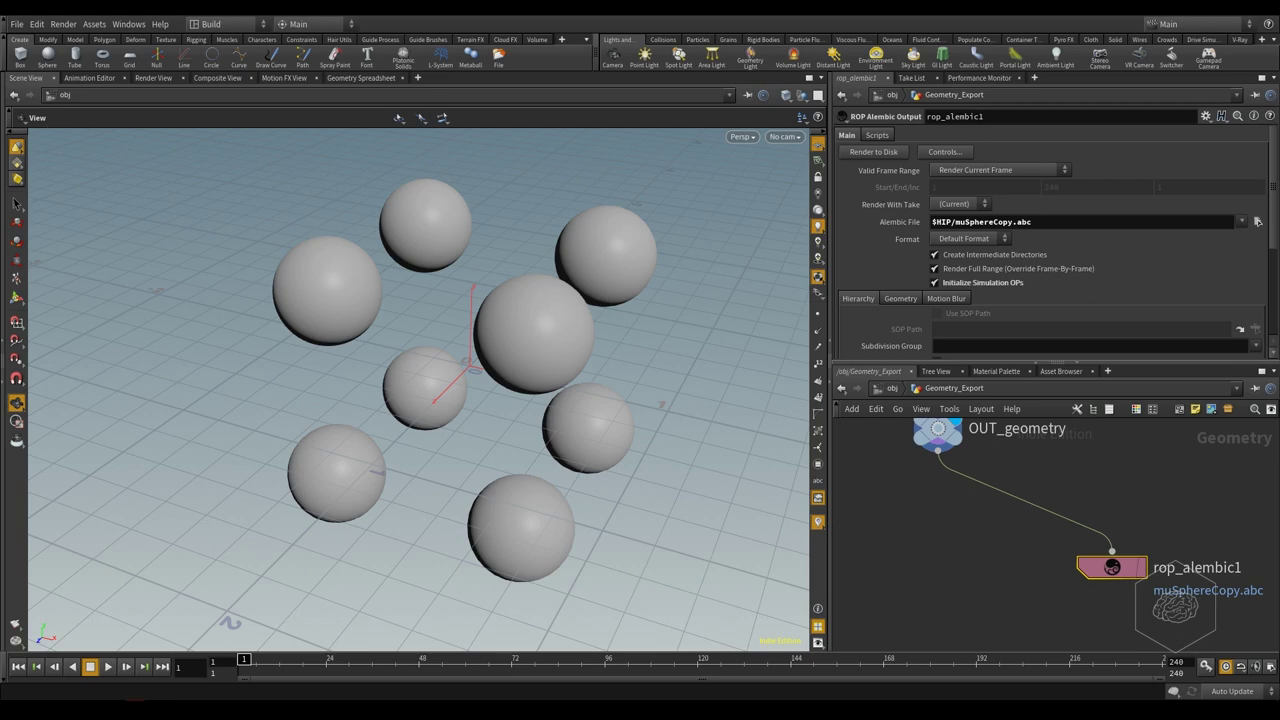
{"action": "key", "text": "ctrl+shift+Escape"}
{"action": "left_click", "coordinate": [737, 143]}
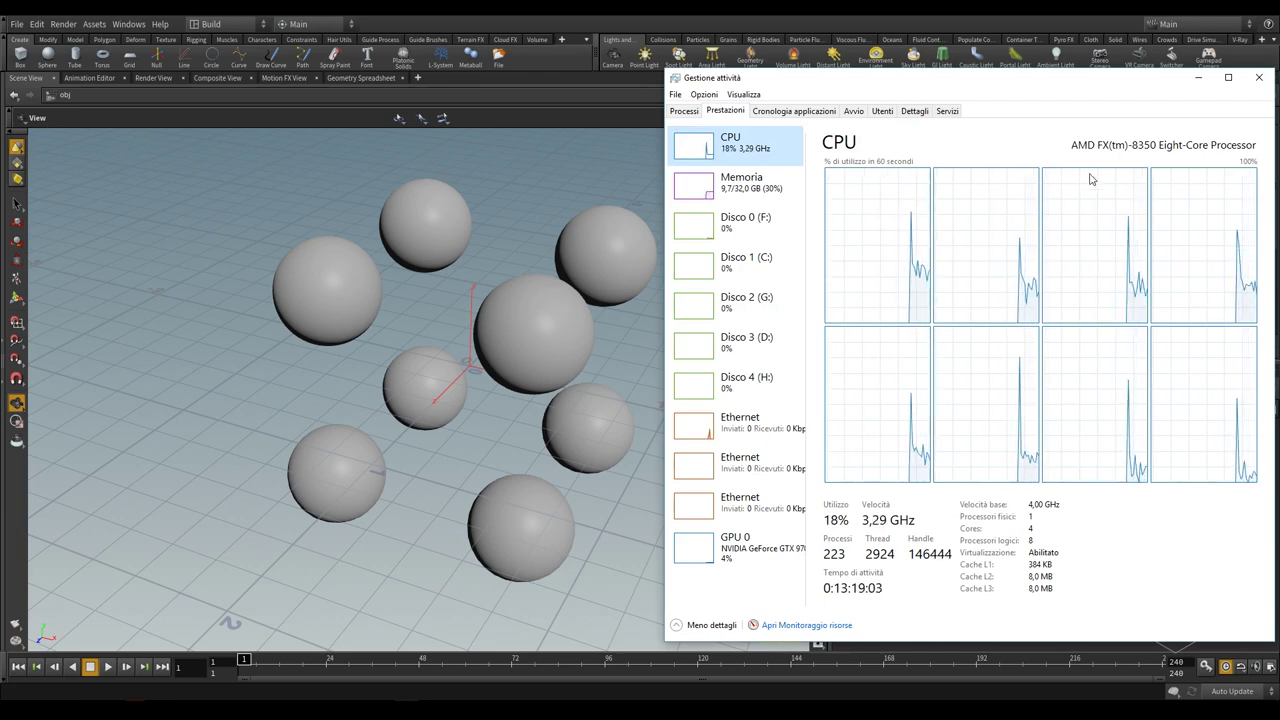
{"action": "left_click", "coordinate": [1201, 80]}
{"action": "left_click_drag", "start_coordinate": [1194, 501], "coordinate": [1026, 609]}
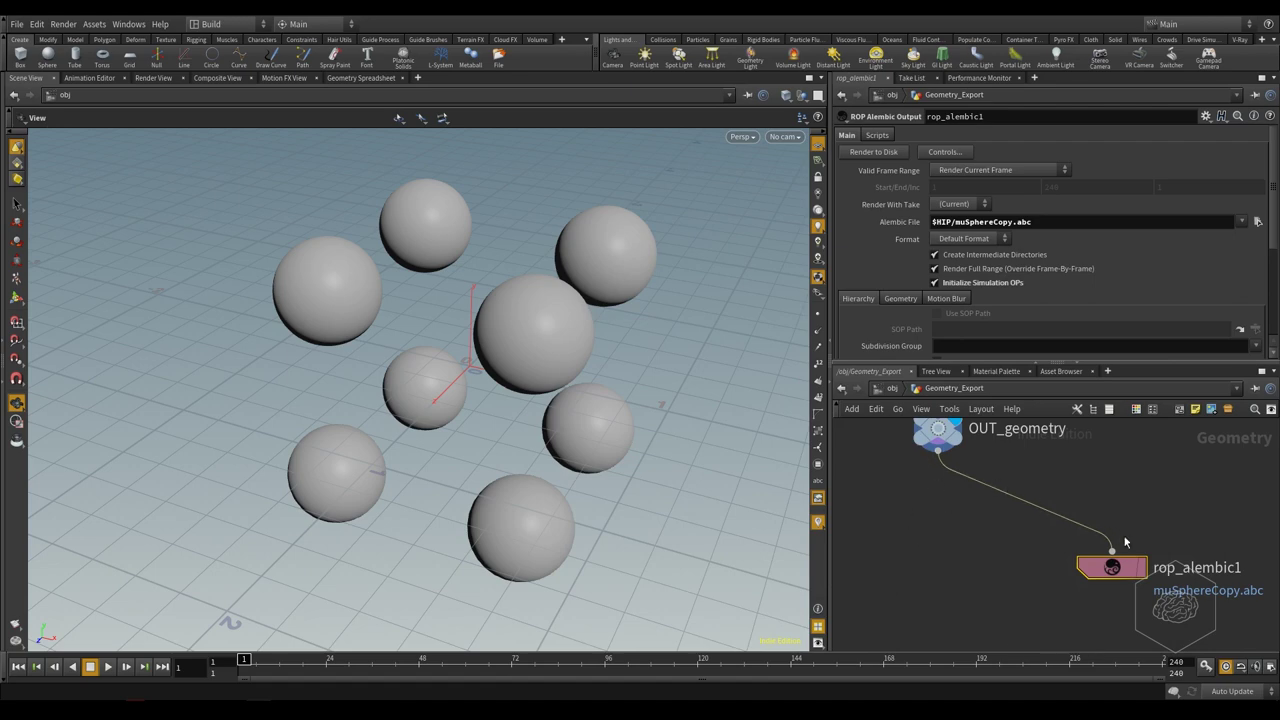
- Render rop_alembic1 to disk and read its collision-renaming warnings for OUT_geometry_1 through _7
{"action": "mouse_move", "coordinate": [1139, 570]}
{"action": "mouse_move", "coordinate": [1113, 567]}
{"action": "left_mouse_down"}
{"action": "mouse_move", "coordinate": [1060, 551]}
{"action": "mouse_move", "coordinate": [1097, 551]}
{"action": "left_mouse_up"}
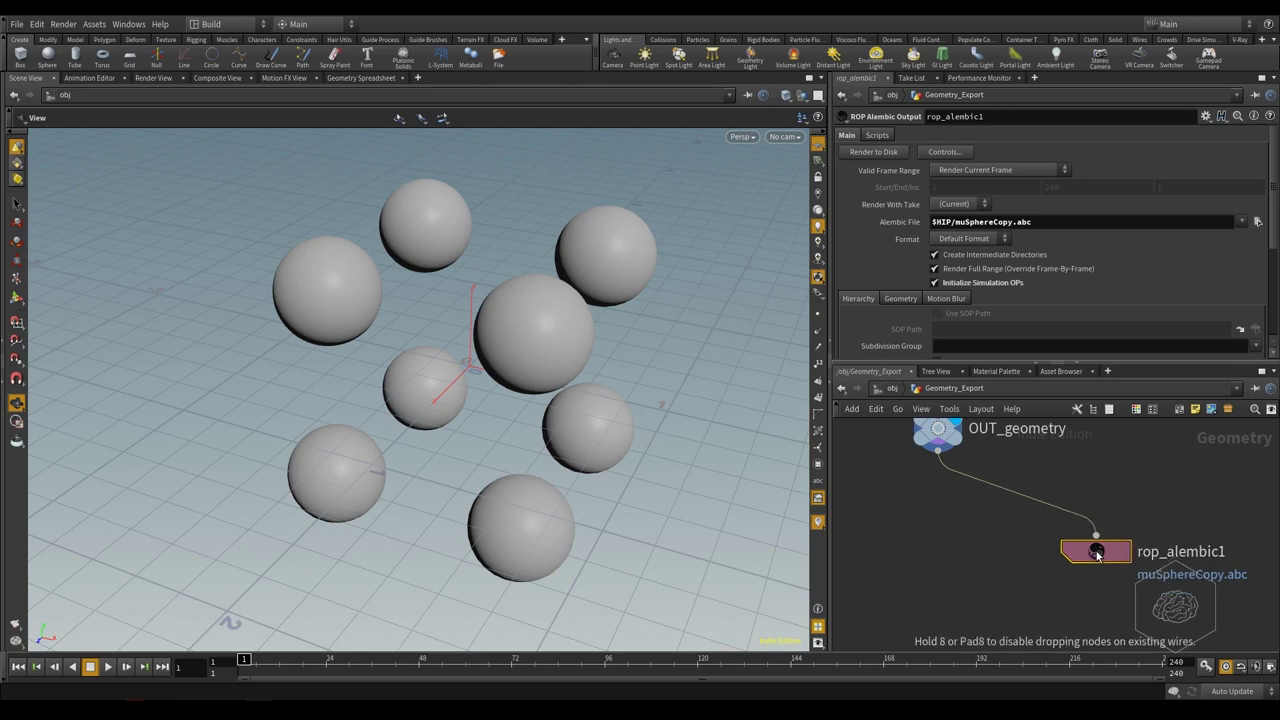
{"action": "left_click", "coordinate": [887, 157]}
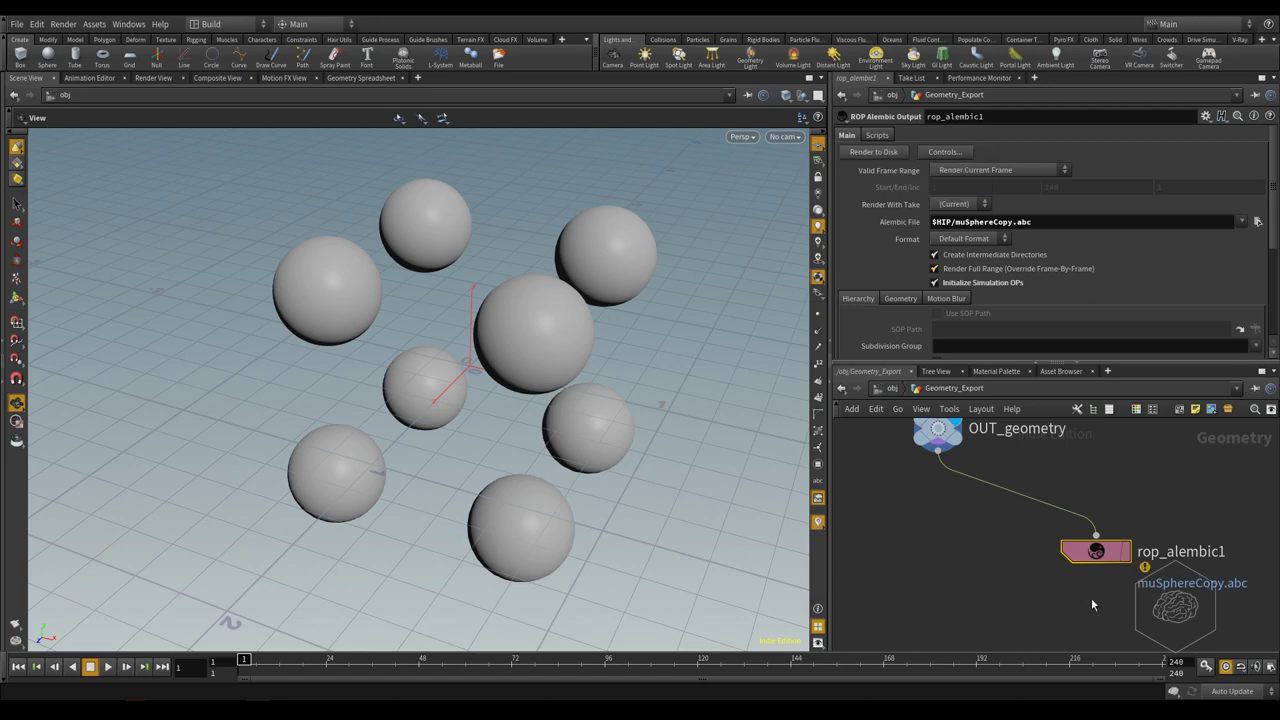
{"action": "left_click", "coordinate": [1052, 547]}
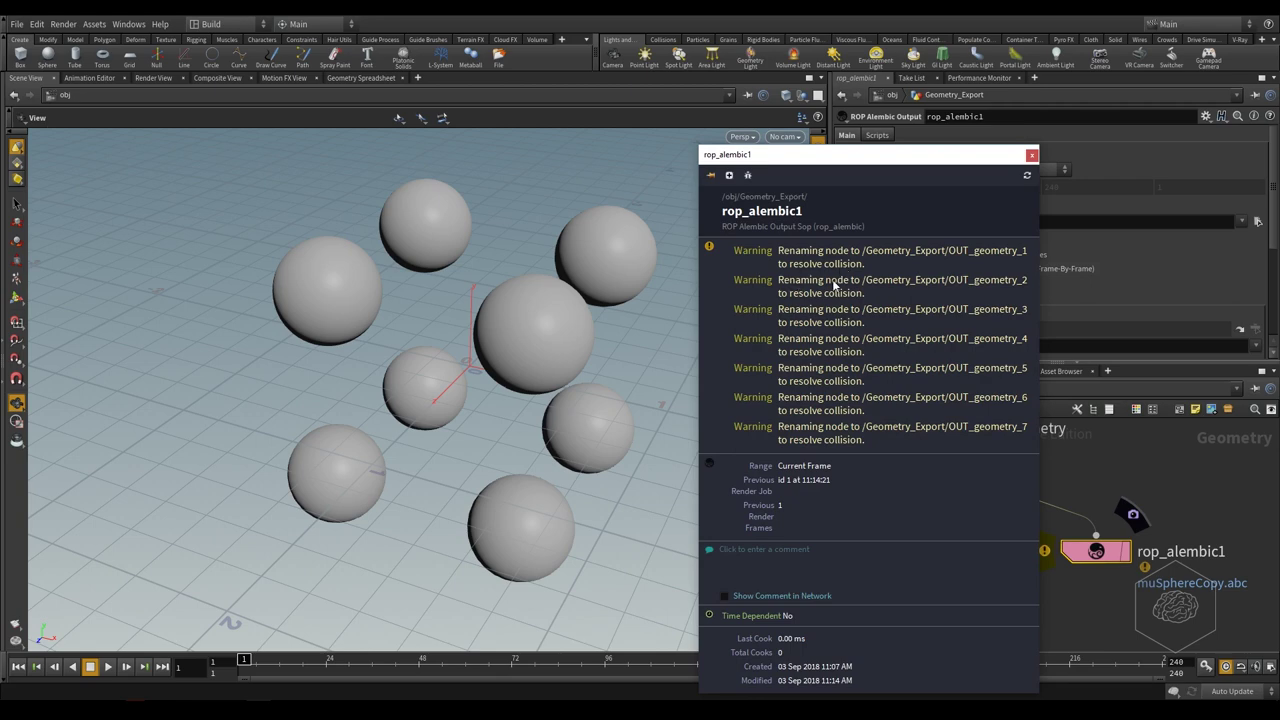
{"action": "left_click", "coordinate": [1032, 156]}
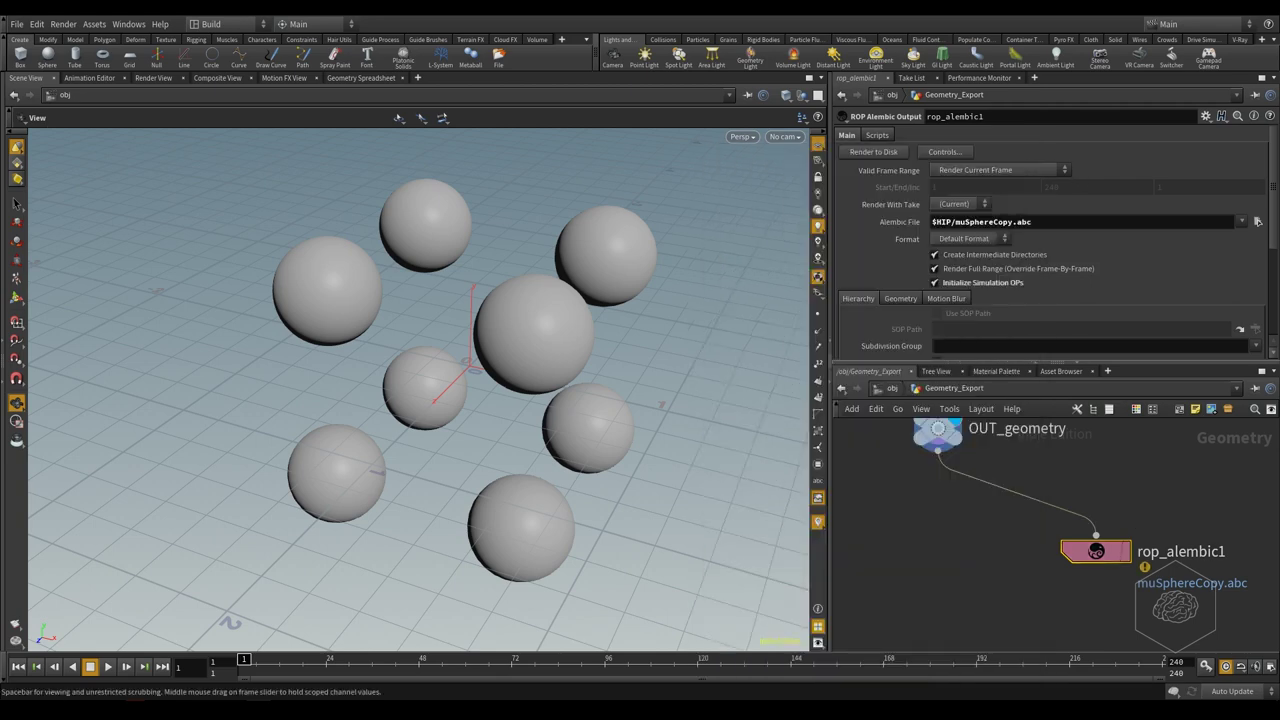
- Set sphere1's Primitive Type to Polygon, then to Polygon Mesh
{"action": "key", "text": "h"}
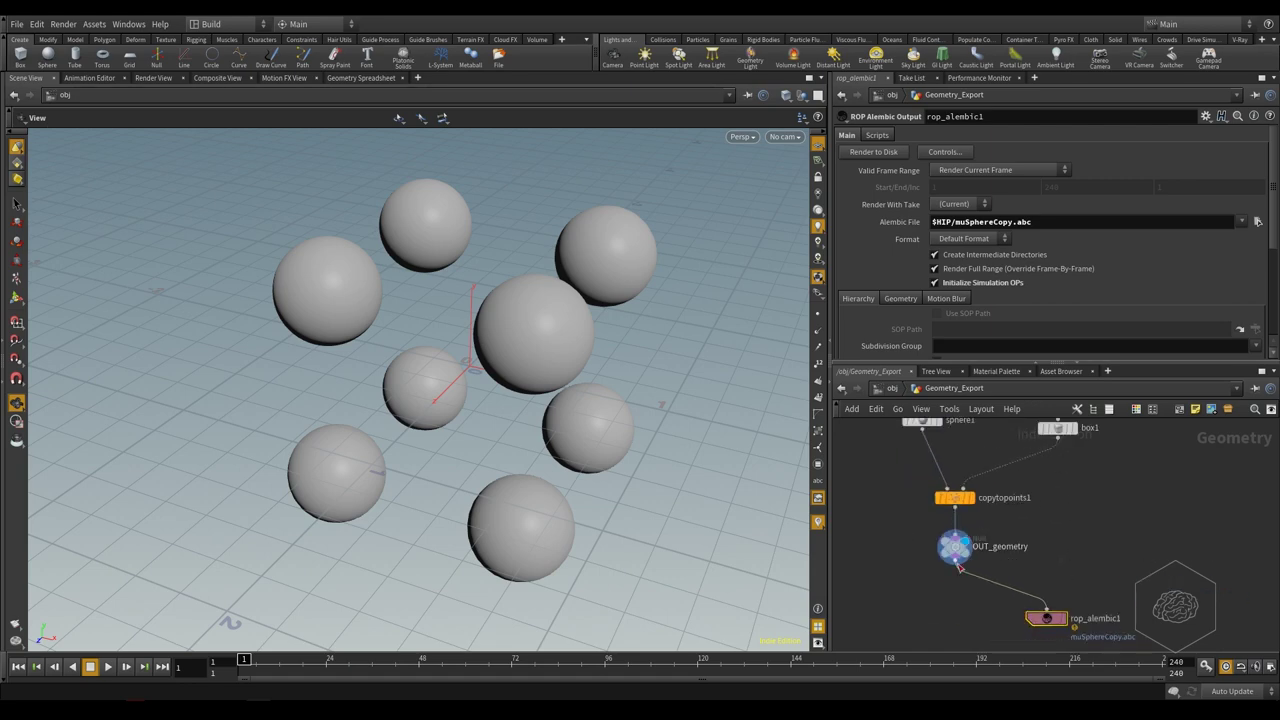
{"action": "middle_click_drag", "start_coordinate": [941, 453], "coordinate": [947, 523]}
{"action": "left_click", "coordinate": [928, 500]}
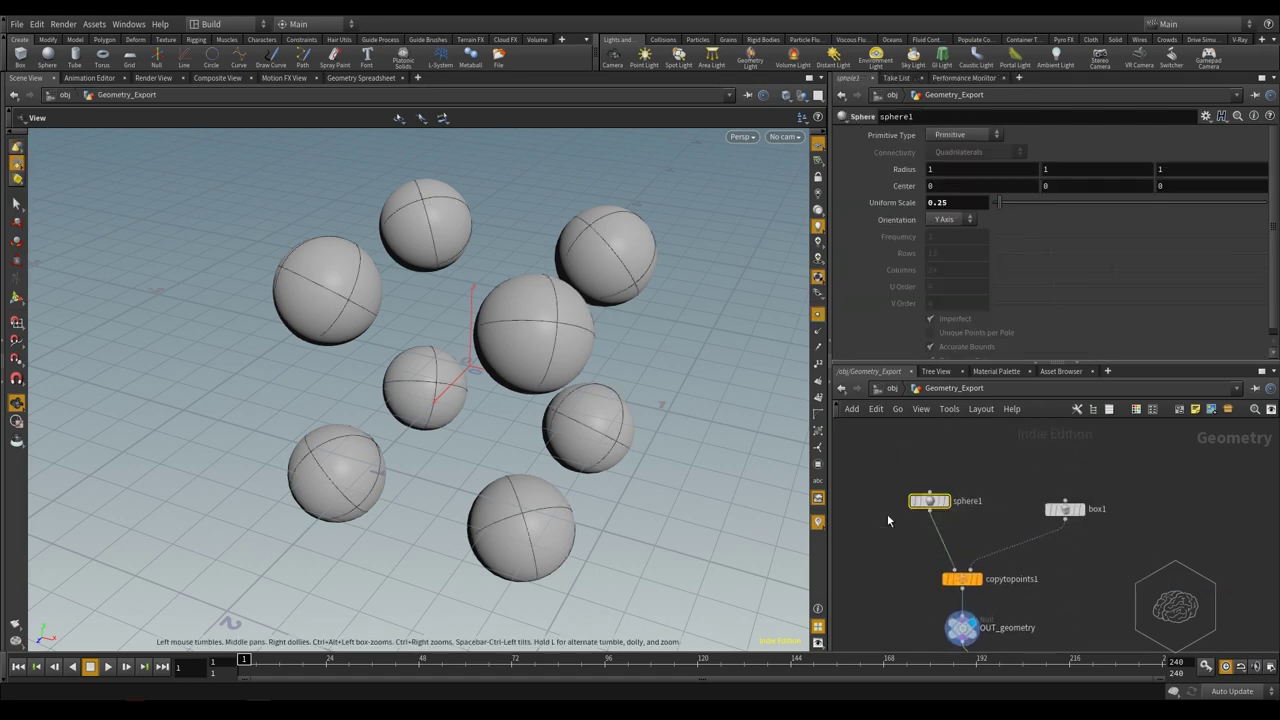
{"action": "left_click", "coordinate": [960, 134]}
{"action": "left_click", "coordinate": [945, 162]}
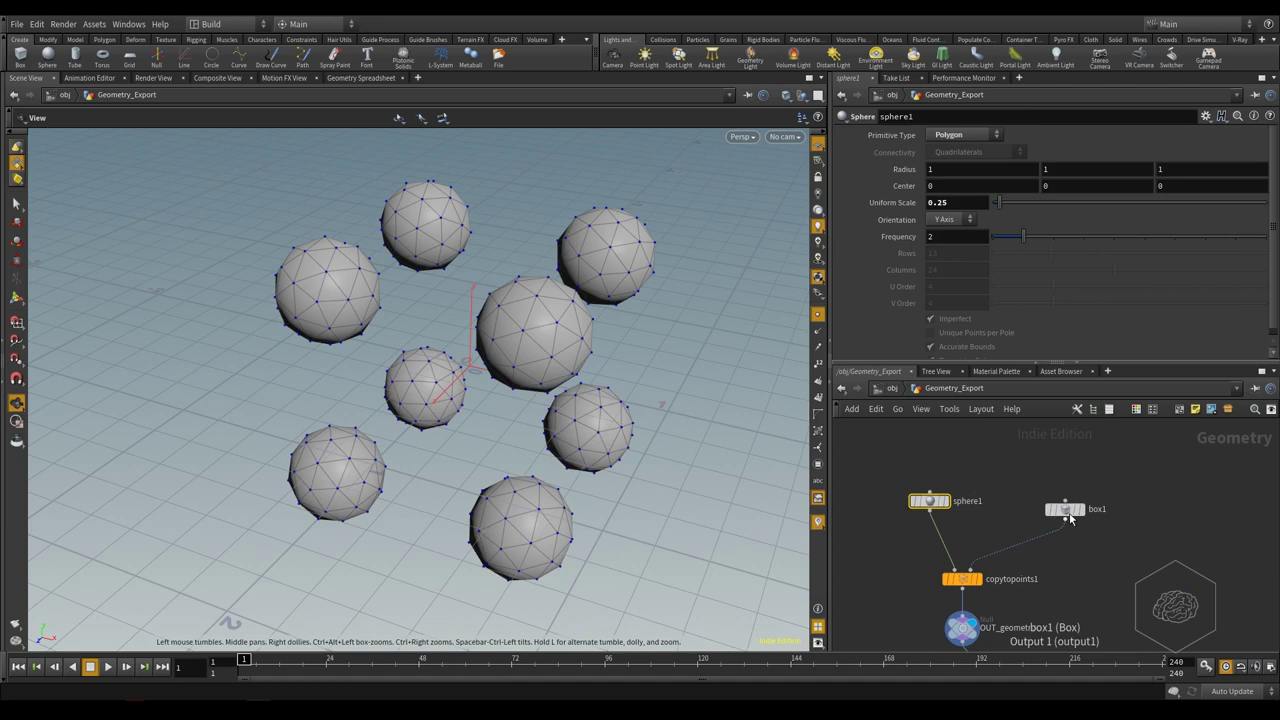
{"action": "left_click", "coordinate": [960, 134]}
{"action": "left_click", "coordinate": [952, 167]}
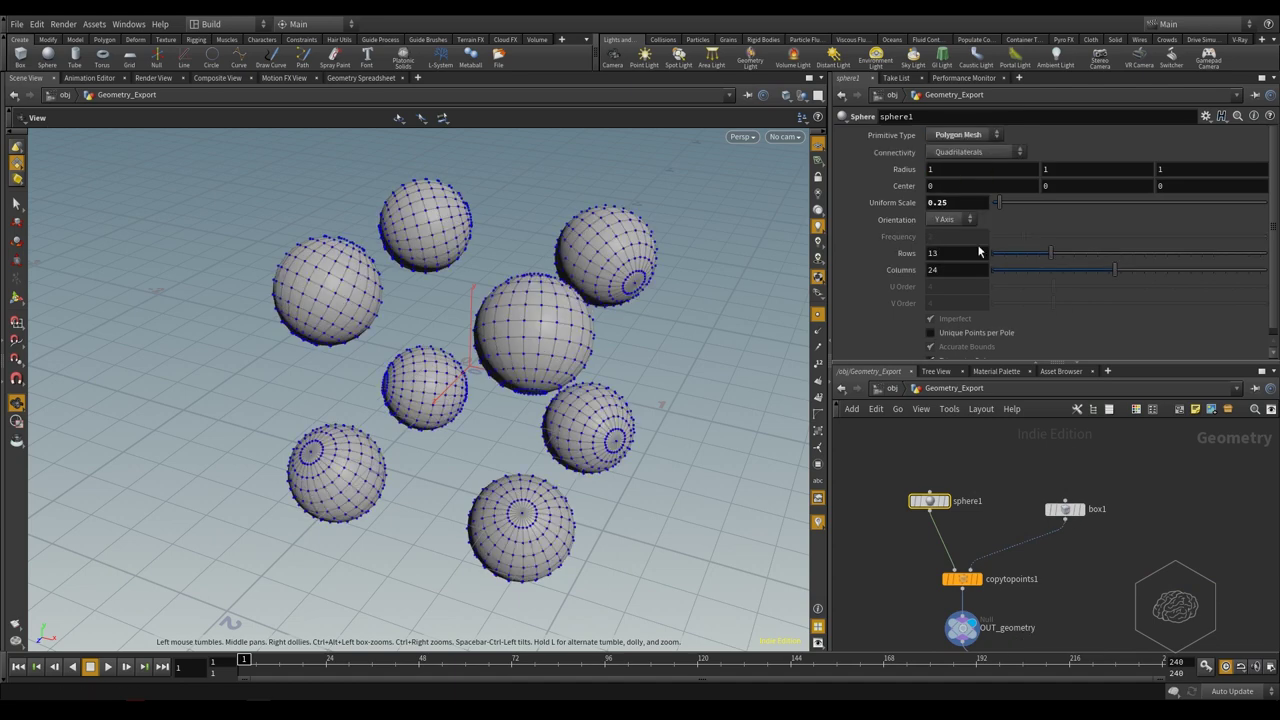
- Reselect rop_alembic1, then select the exported muSphereCopy.abc in File Explorer
{"action": "middle_click_drag", "start_coordinate": [1153, 528], "coordinate": [1145, 488]}
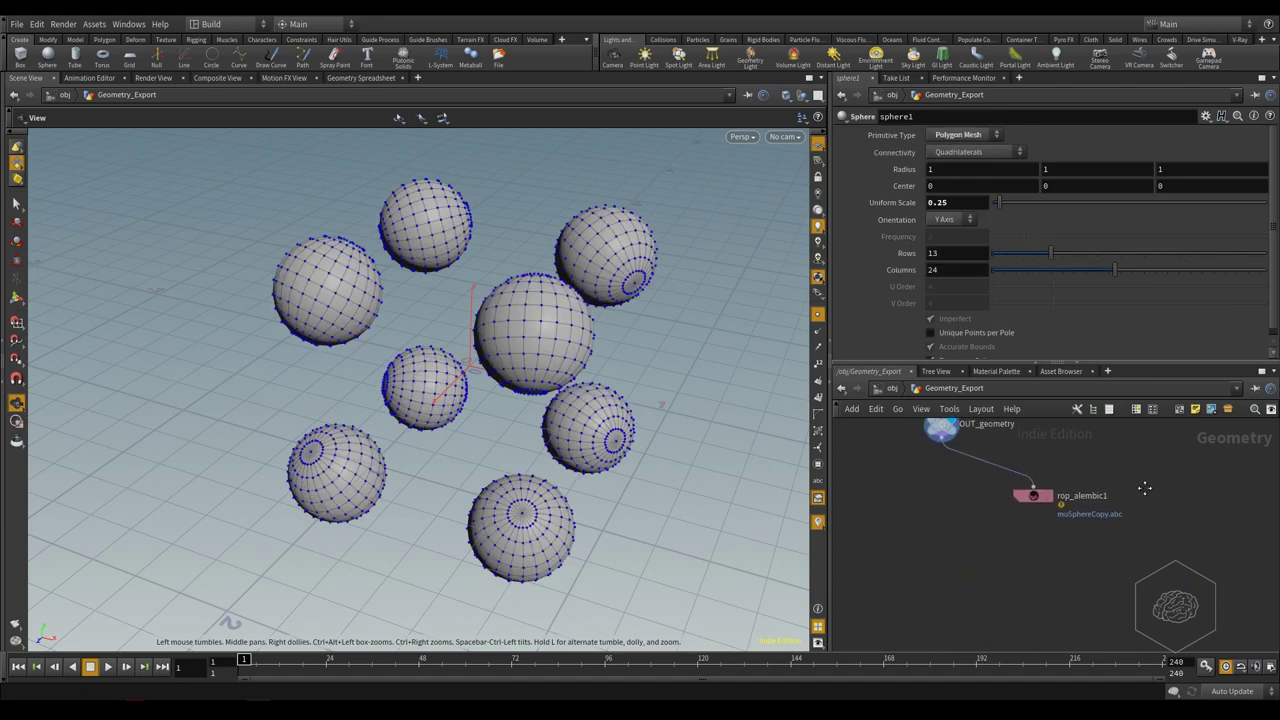
{"action": "left_click", "coordinate": [1033, 495]}
{"action": "middle_click_drag", "start_coordinate": [1126, 432], "coordinate": [1120, 494]}
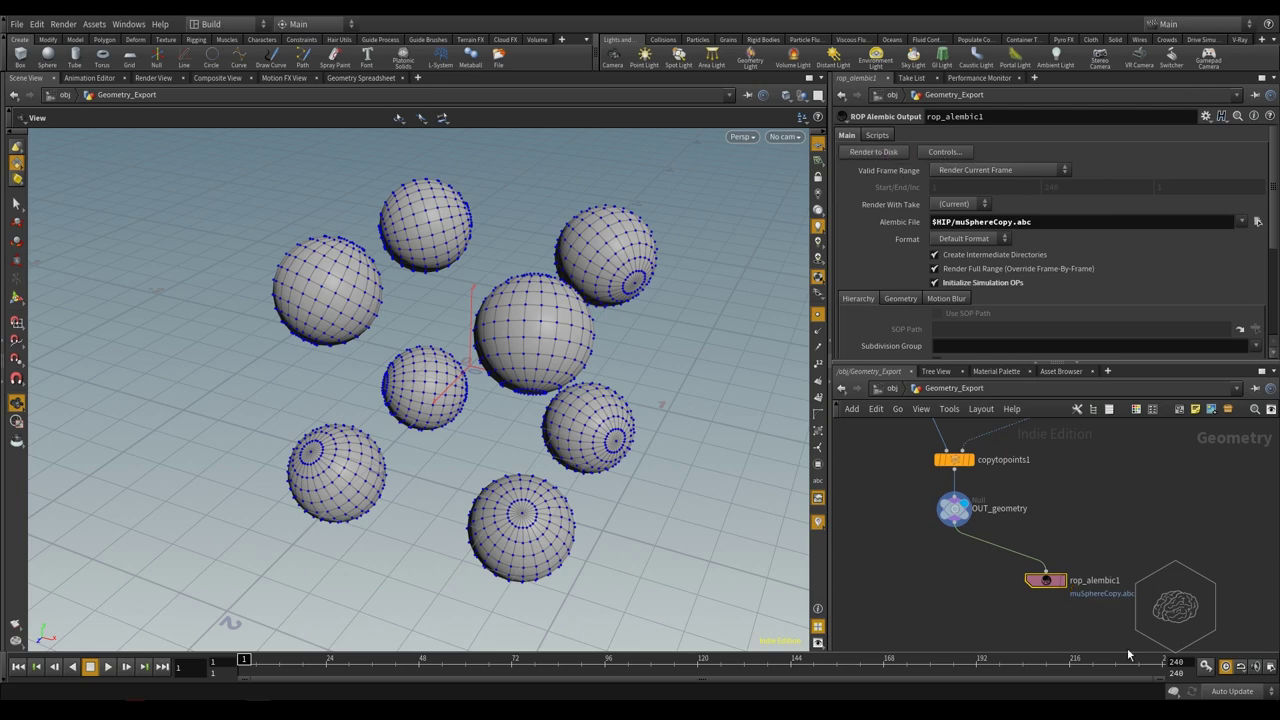
{"action": "scroll", "coordinate": [1070, 608], "scroll_direction": "up", "scroll_amount": 4}
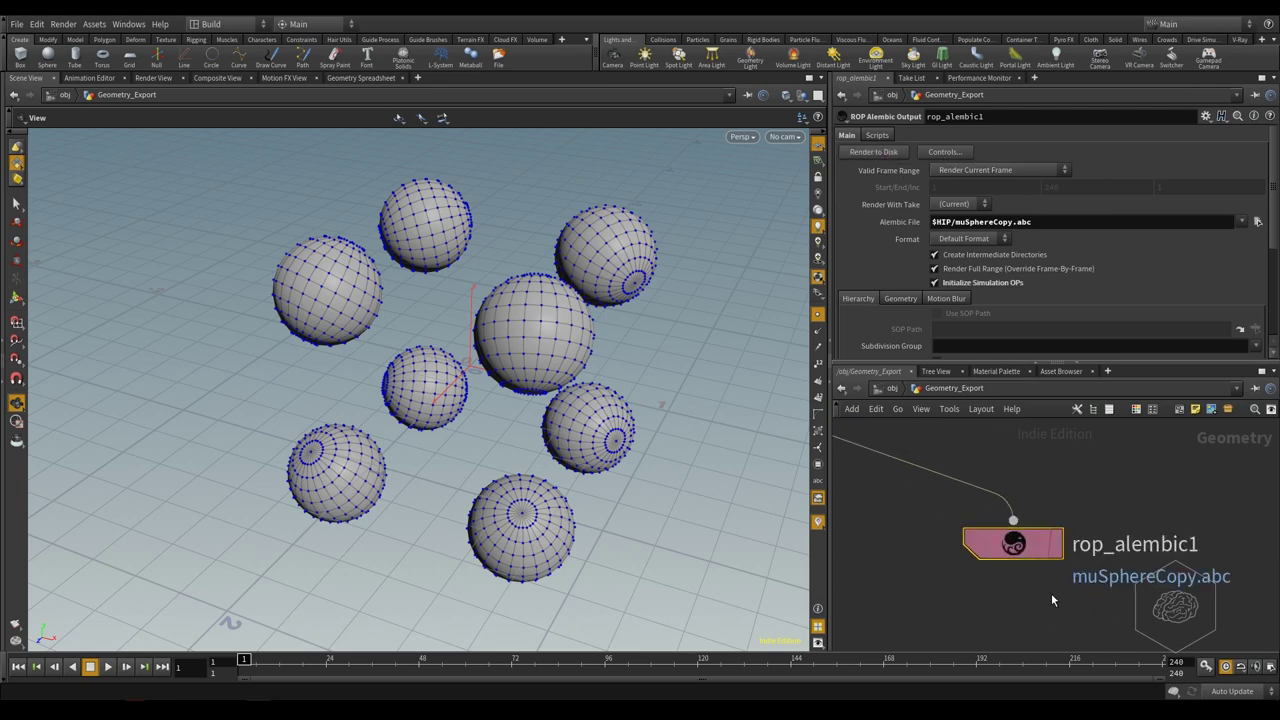
{"action": "scroll", "coordinate": [1051, 593], "scroll_direction": "down", "scroll_amount": 4}
{"action": "key", "text": "alt+Tab"}
{"action": "left_click", "coordinate": [540, 253]}
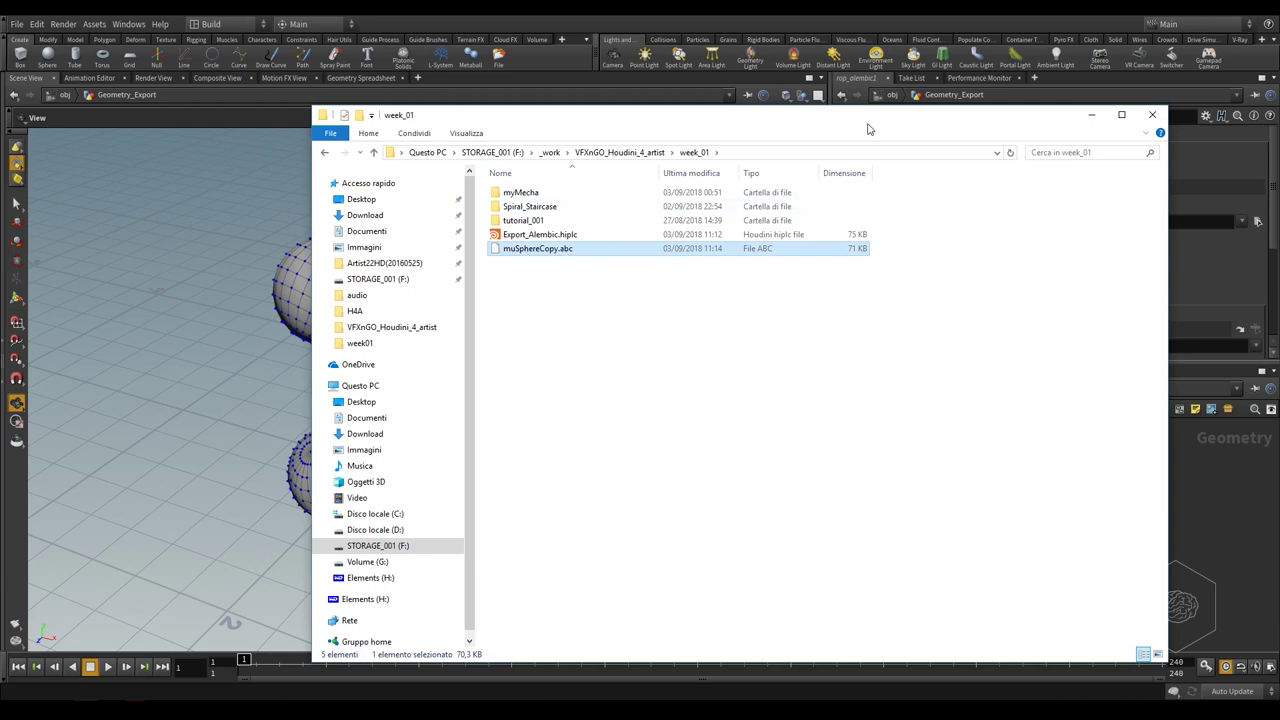
- Minimize the week_01 File Explorer window after confirming muSphereCopy.abc is there
{"action": "left_click", "coordinate": [1091, 114]}
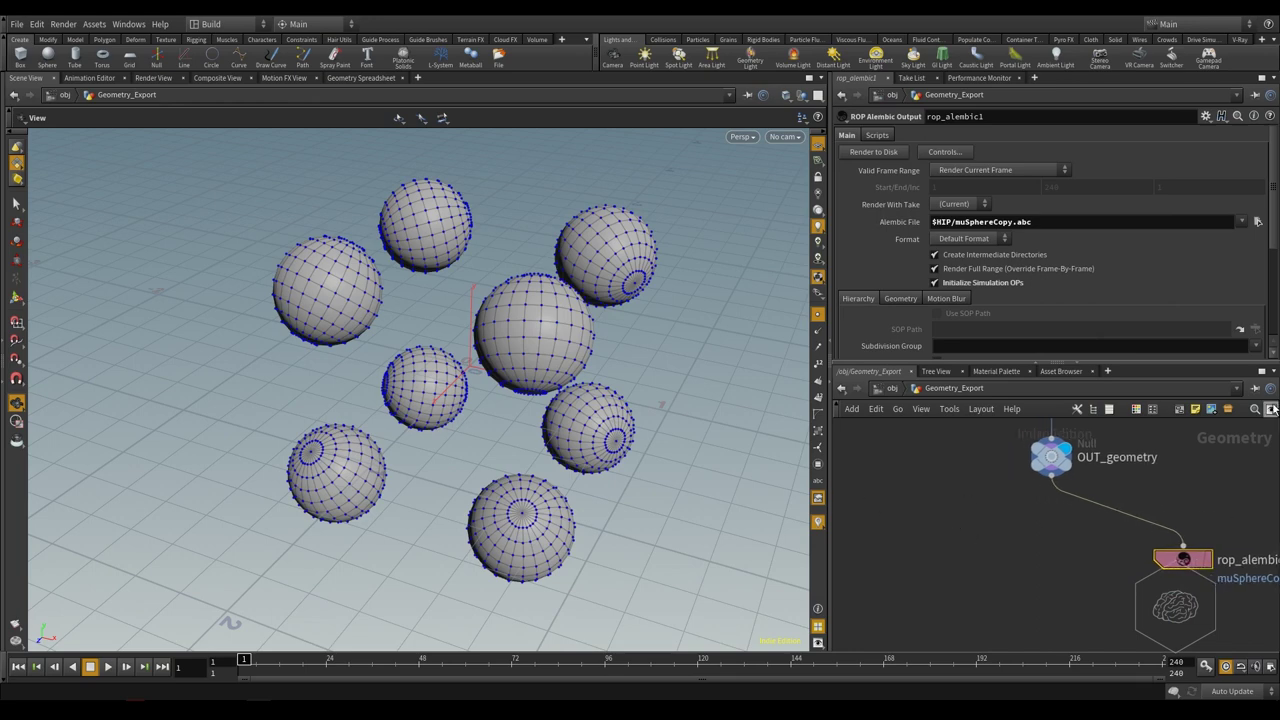
- Add a ROP FBX Output node wired from OUT_geometry and tidy the layout
{"action": "middle_click_drag", "start_coordinate": [966, 531], "coordinate": [980, 543]}
{"action": "key", "text": "Tab"}
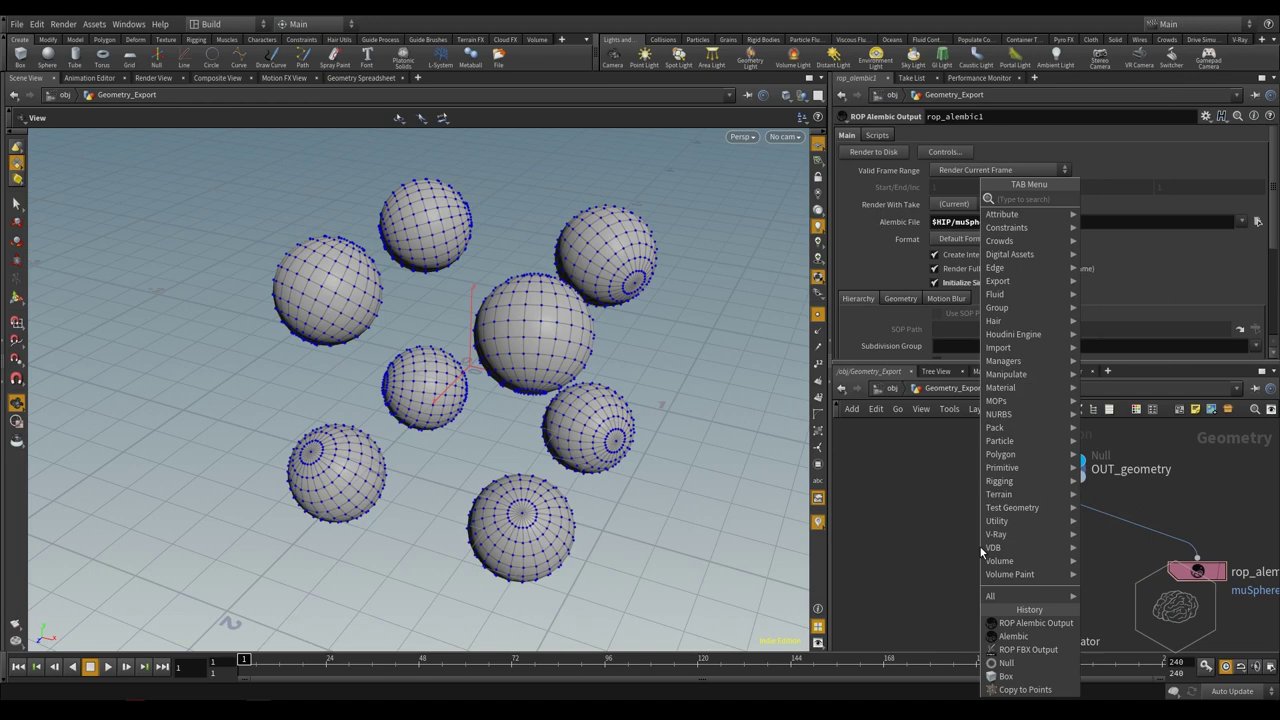
{"action": "type", "text": "fb"}
{"action": "key", "text": "Return"}
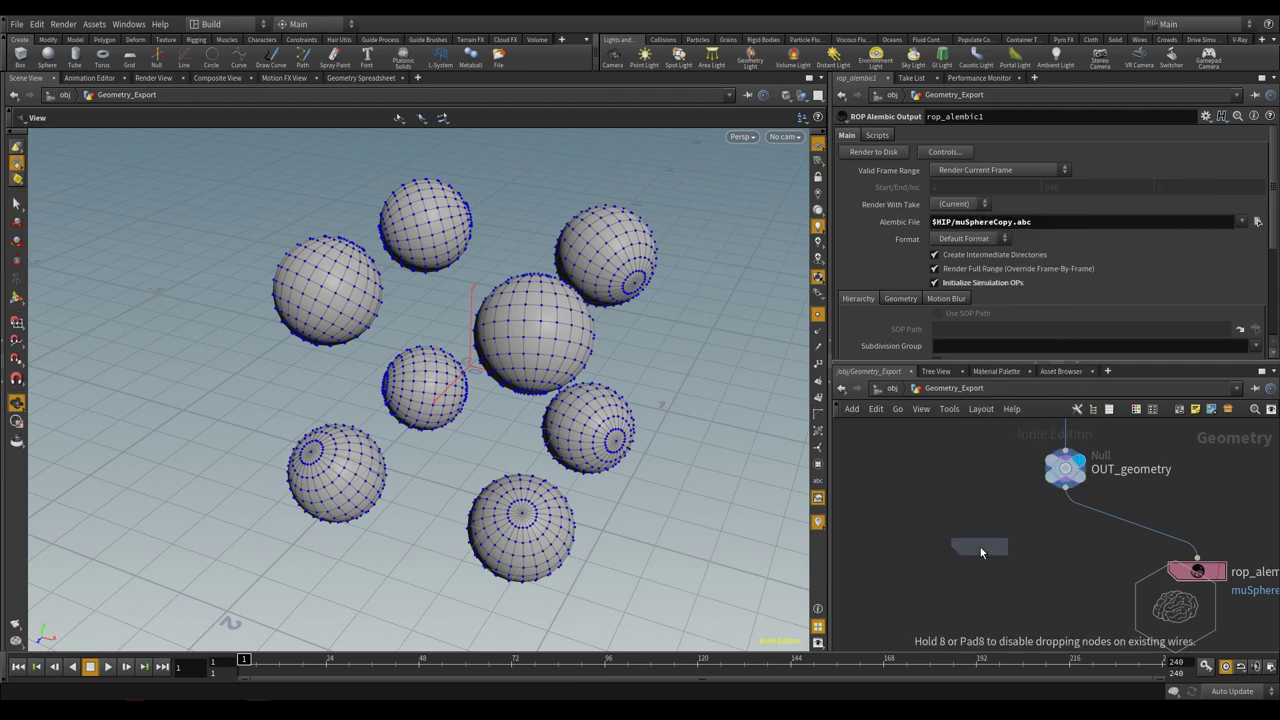
{"action": "left_click", "coordinate": [980, 547]}
{"action": "left_click_drag", "start_coordinate": [981, 547], "coordinate": [1066, 490]}
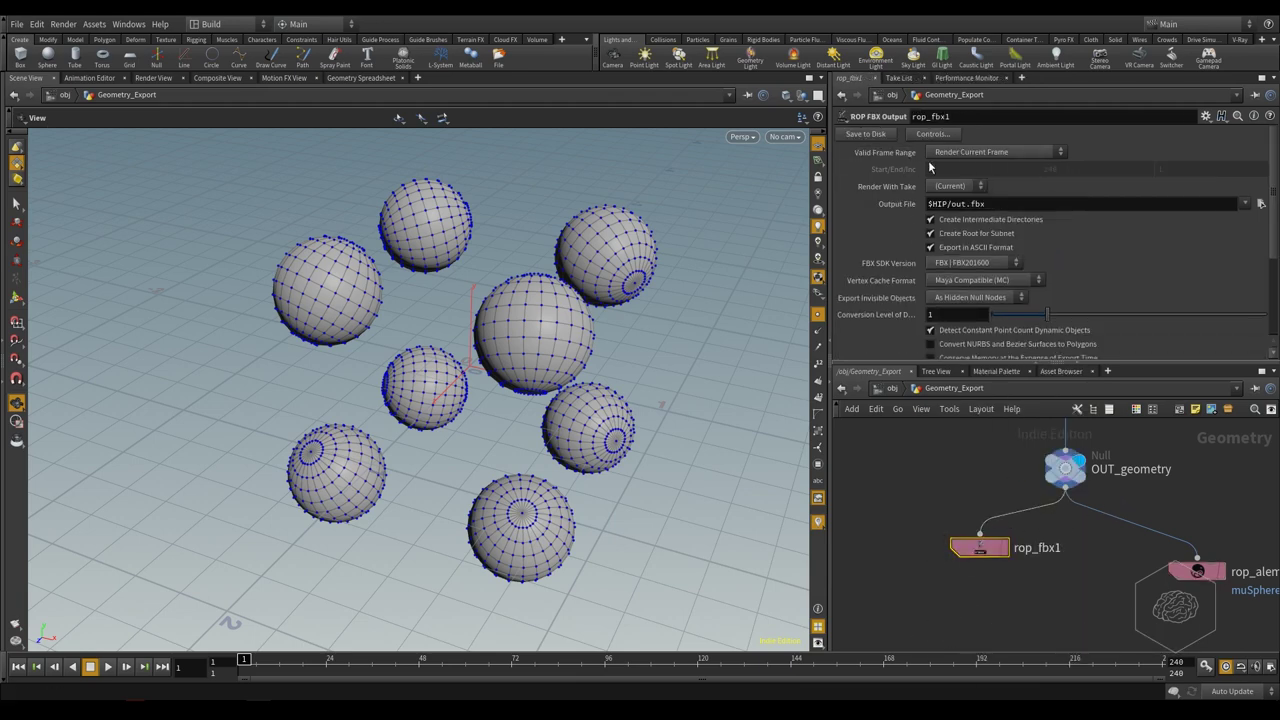
{"action": "key", "text": "l"}
- Add a File node below the export nodes, wired from OUT_geometry
{"action": "key", "text": "Tab"}
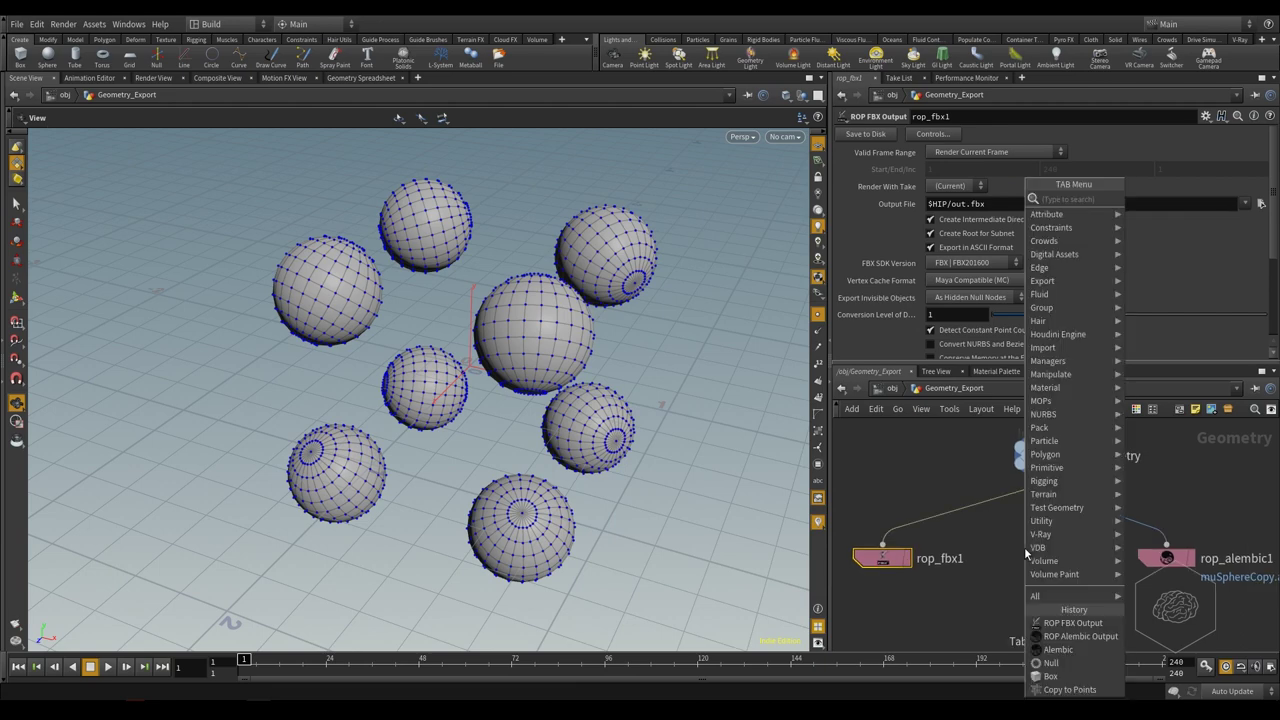
{"action": "type", "text": "file"}
{"action": "key", "text": "Return"}
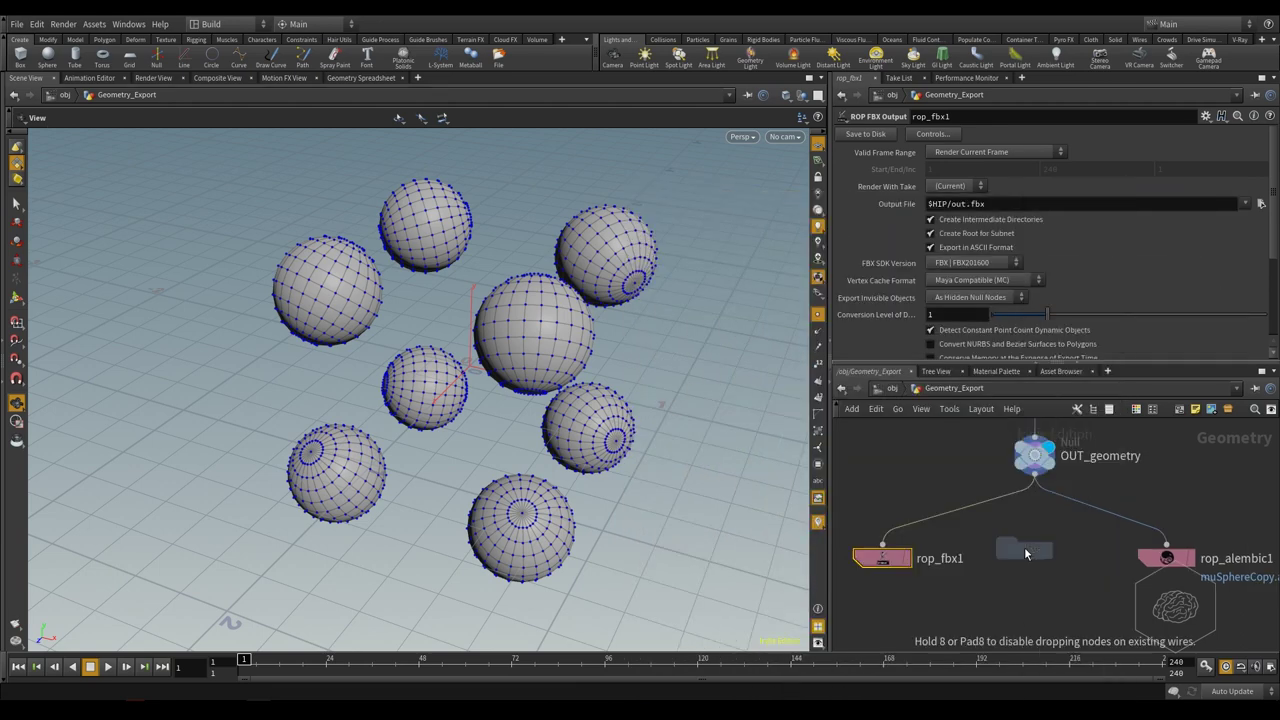
{"action": "left_click", "coordinate": [1025, 548]}
{"action": "left_click", "coordinate": [1068, 155]}
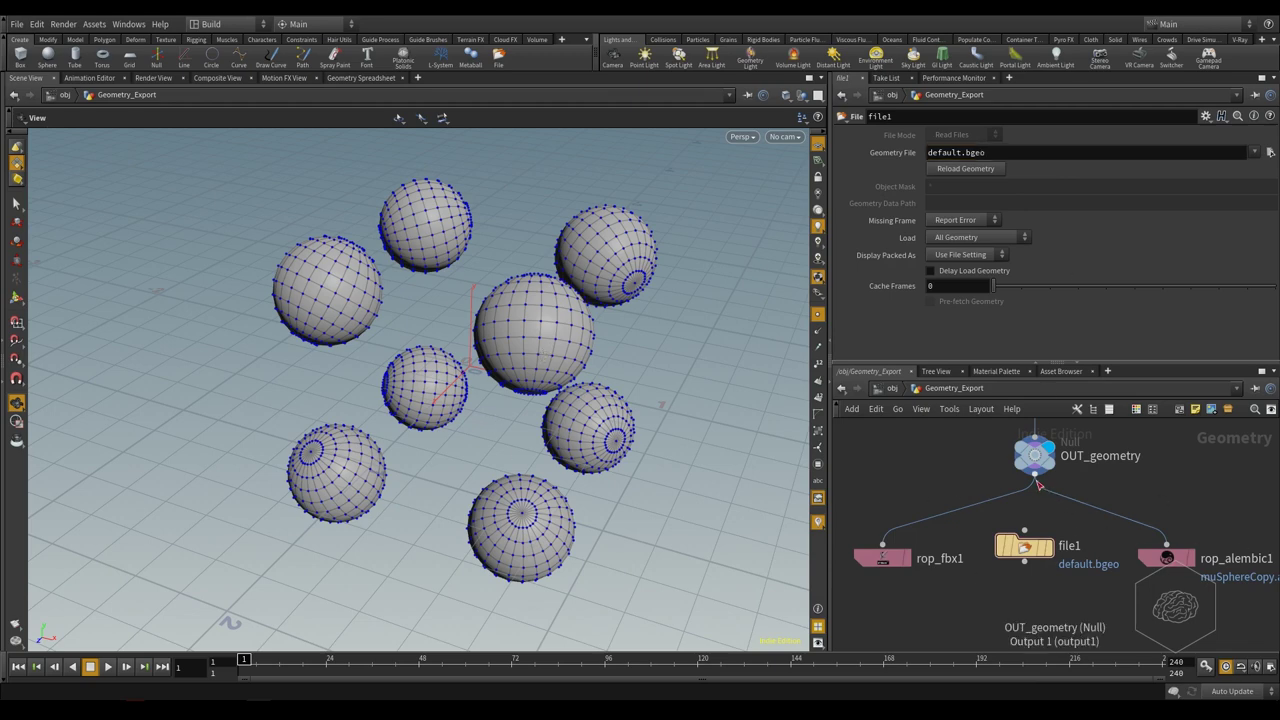
{"action": "left_click", "coordinate": [1034, 473]}
{"action": "left_click_drag", "start_coordinate": [1008, 504], "coordinate": [1020, 607]}
{"action": "left_click_drag", "start_coordinate": [920, 578], "coordinate": [1100, 646]}
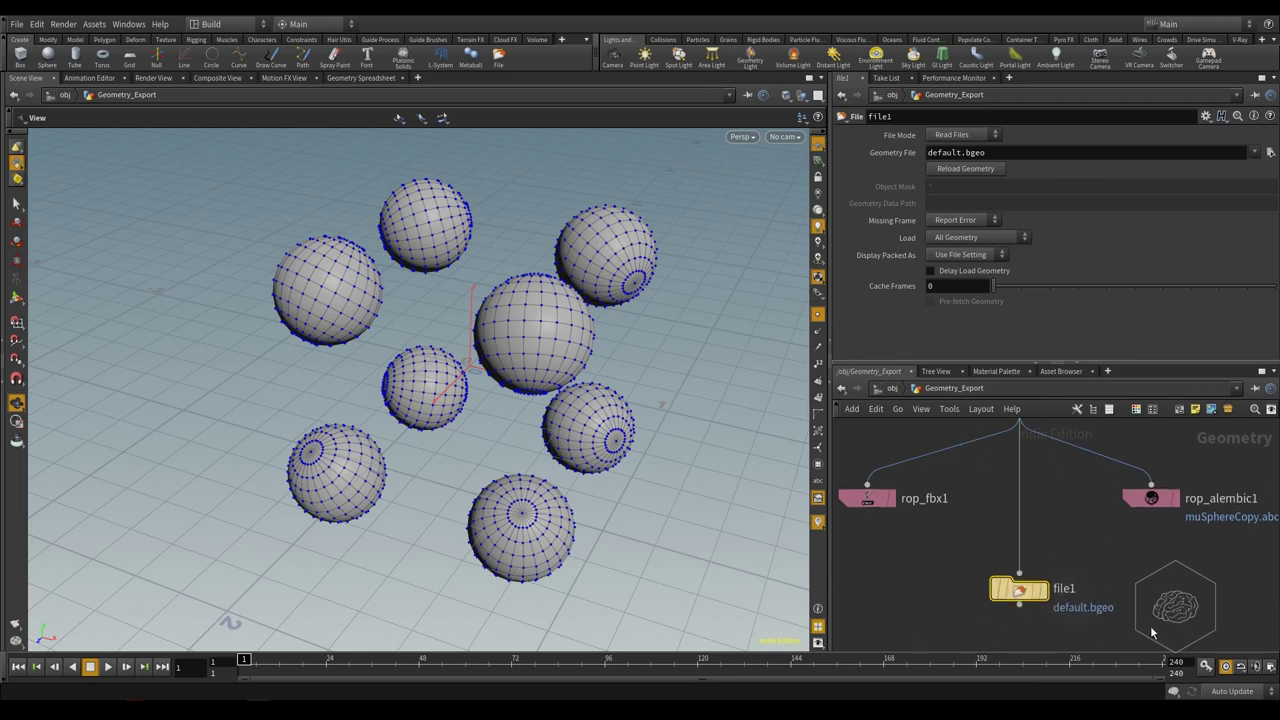
{"action": "key", "text": "h"}
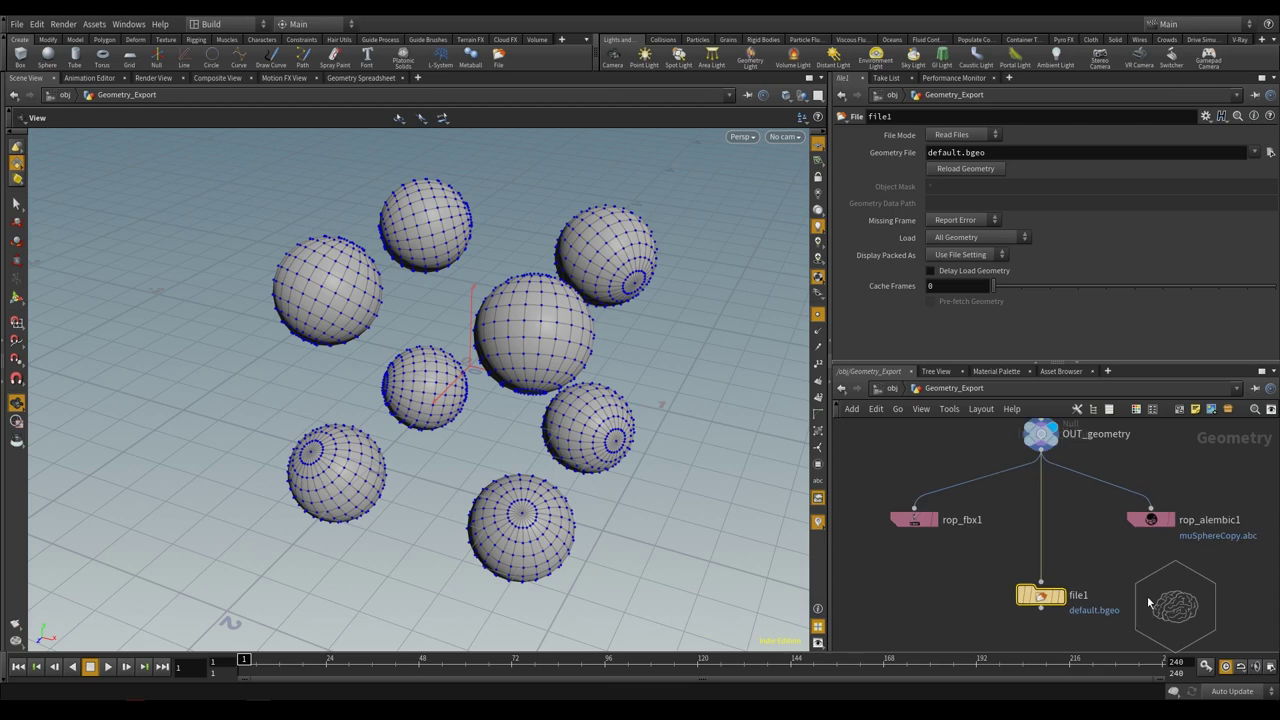
{"action": "left_click_drag", "start_coordinate": [1225, 481], "coordinate": [862, 532]}
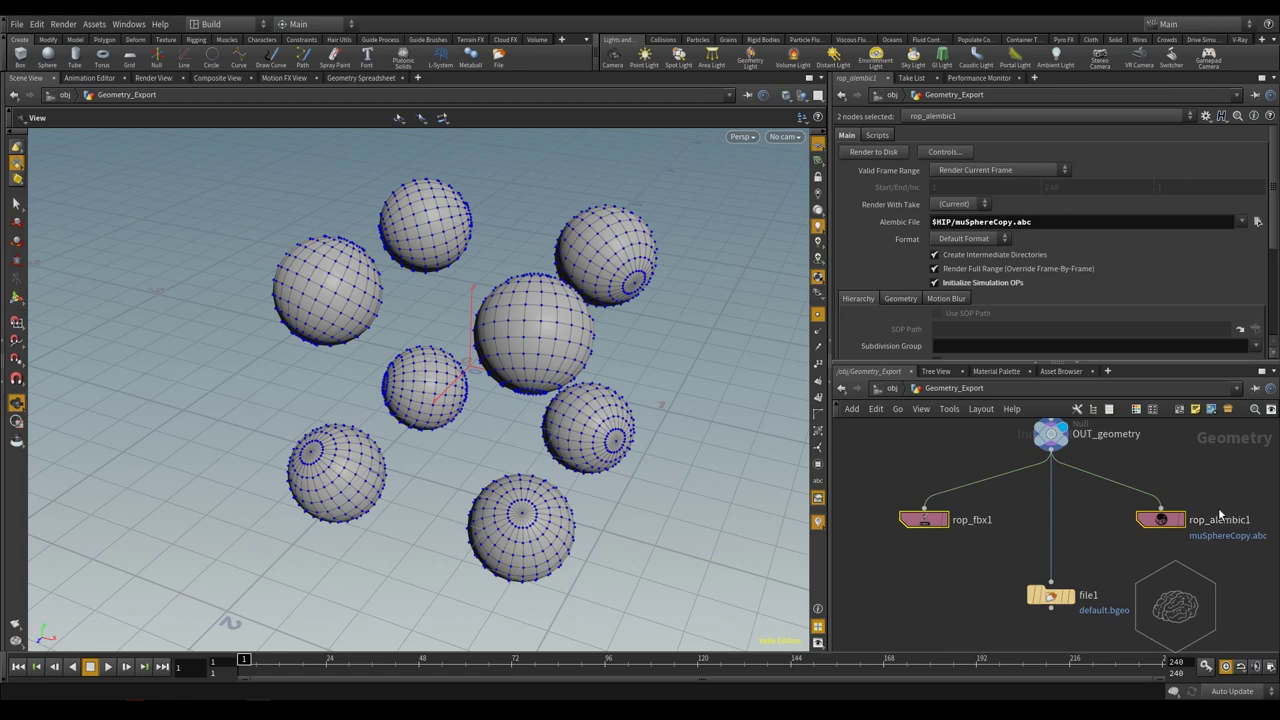
- Edit file1's Geometry File parameter to read default.vdb
{"action": "middle_click_drag", "start_coordinate": [1096, 496], "coordinate": [1055, 521]}
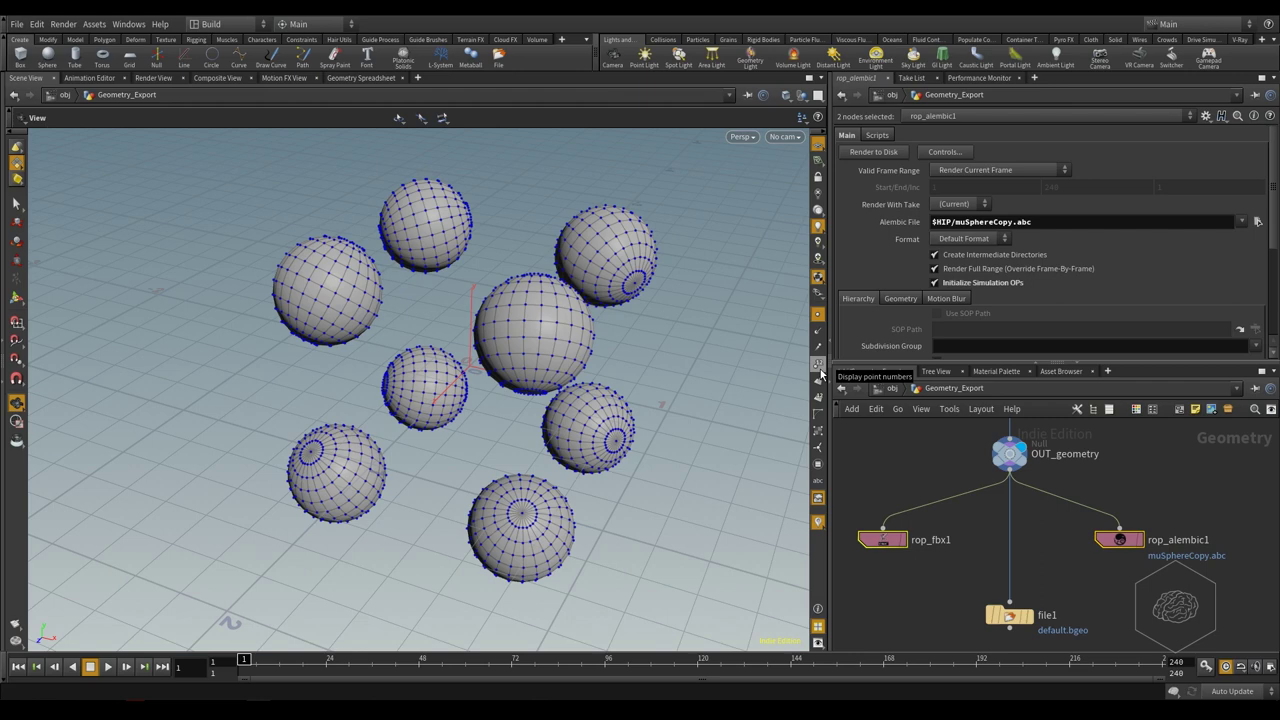
{"action": "left_click", "coordinate": [1107, 478]}
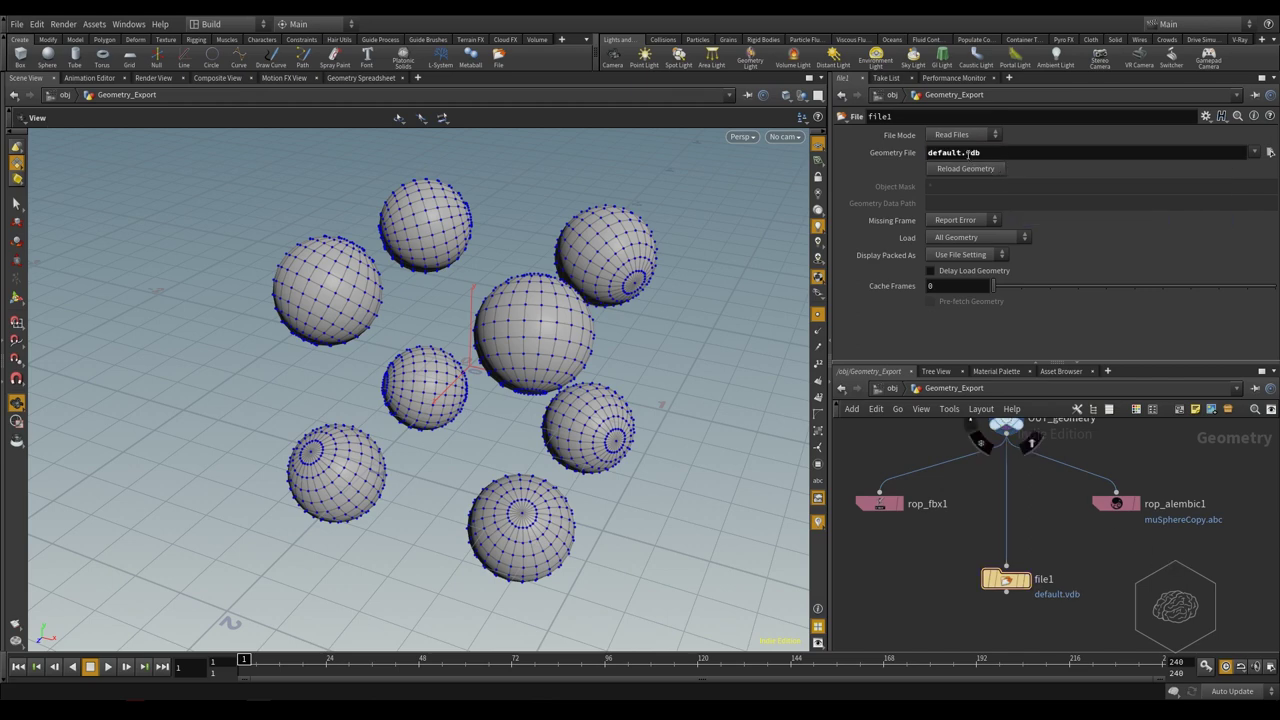
{"action": "left_click", "coordinate": [968, 152]}
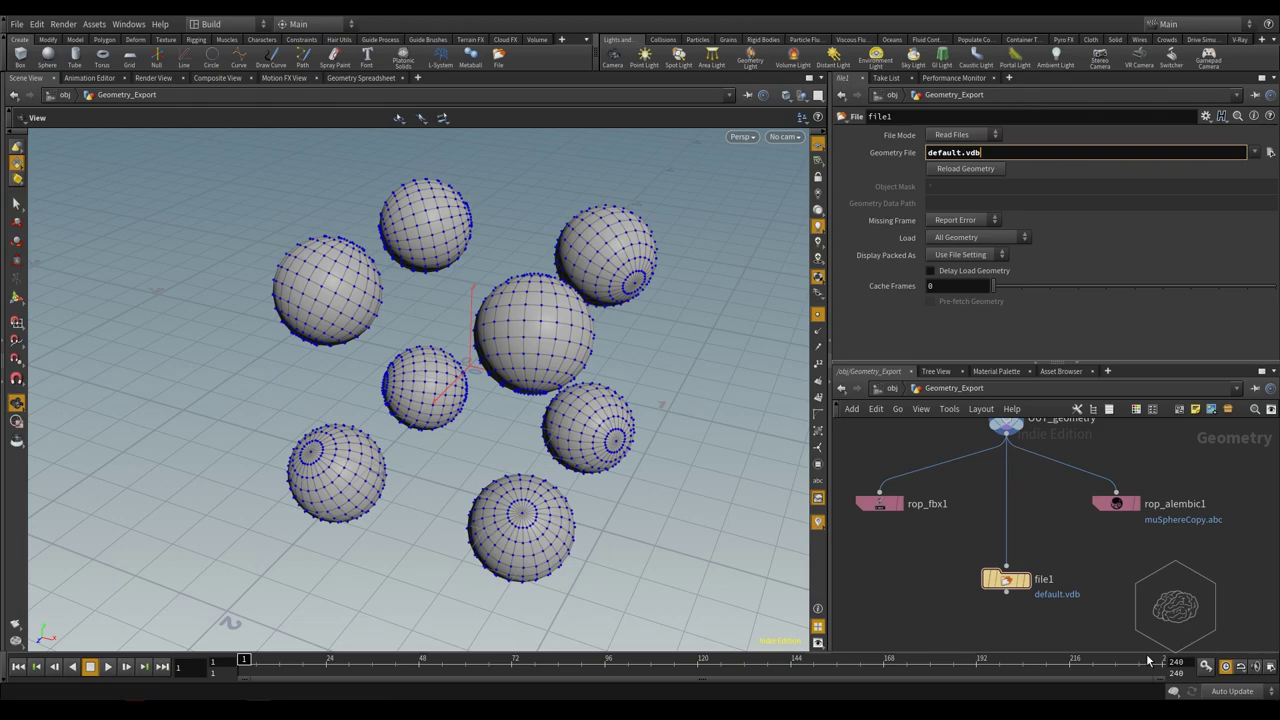